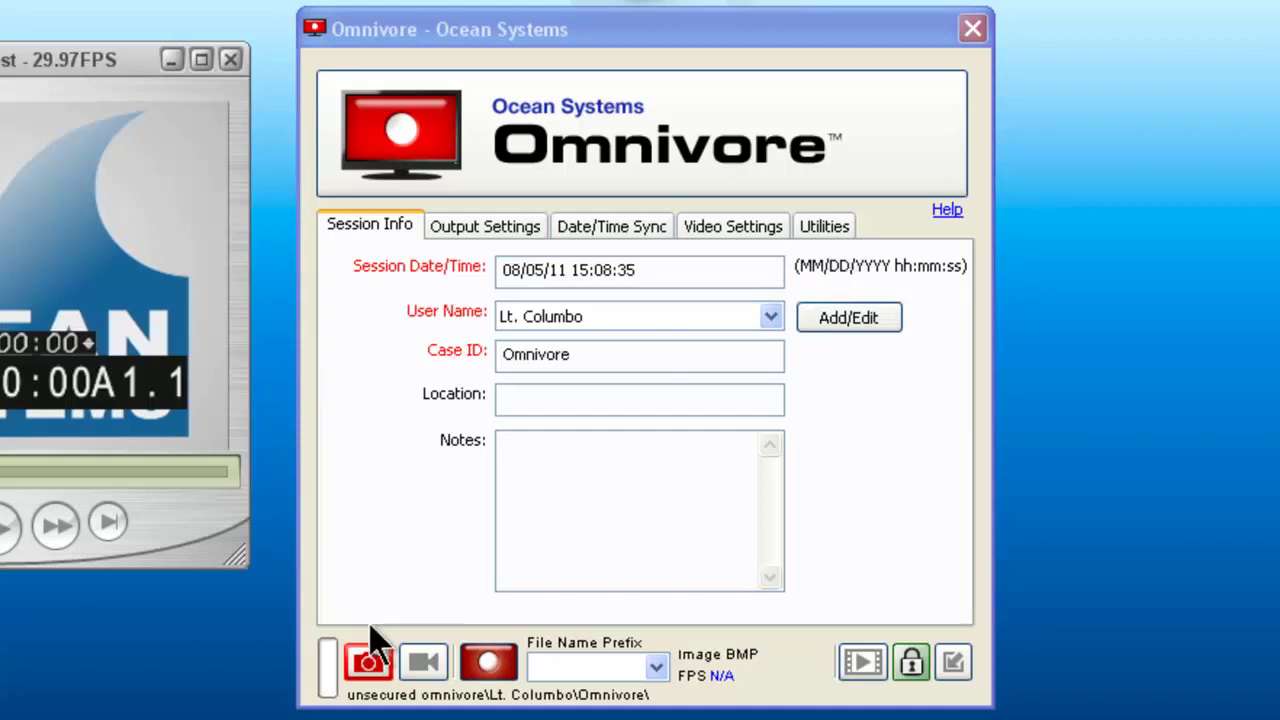
Review the session date/time and other session details, and open the output settings
mouse_move(330, 688)
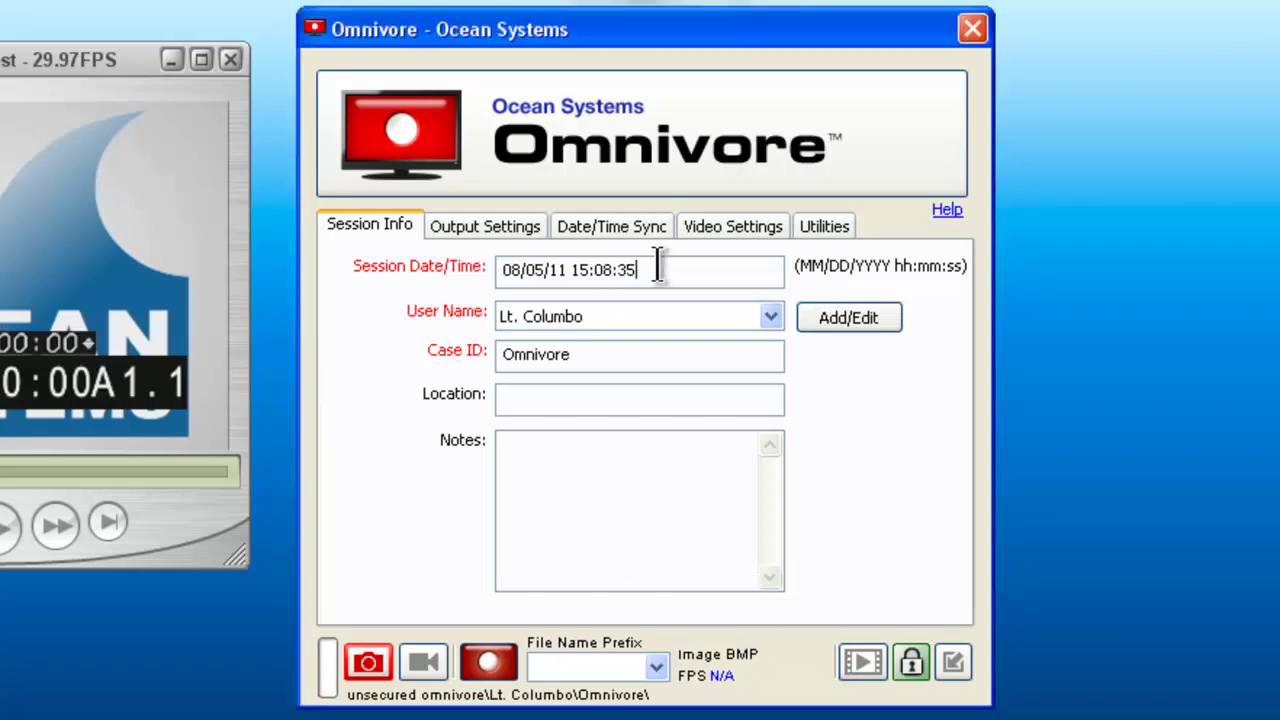
drag(655, 270, 475, 265)
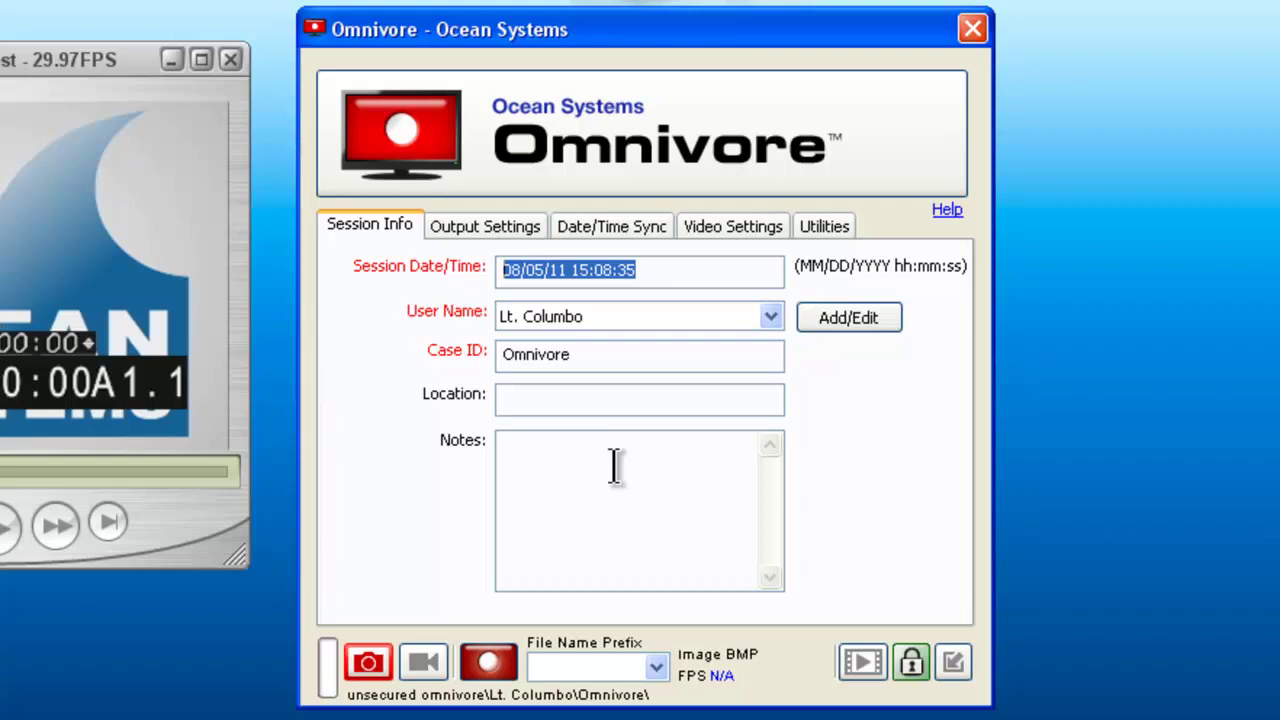
click(479, 228)
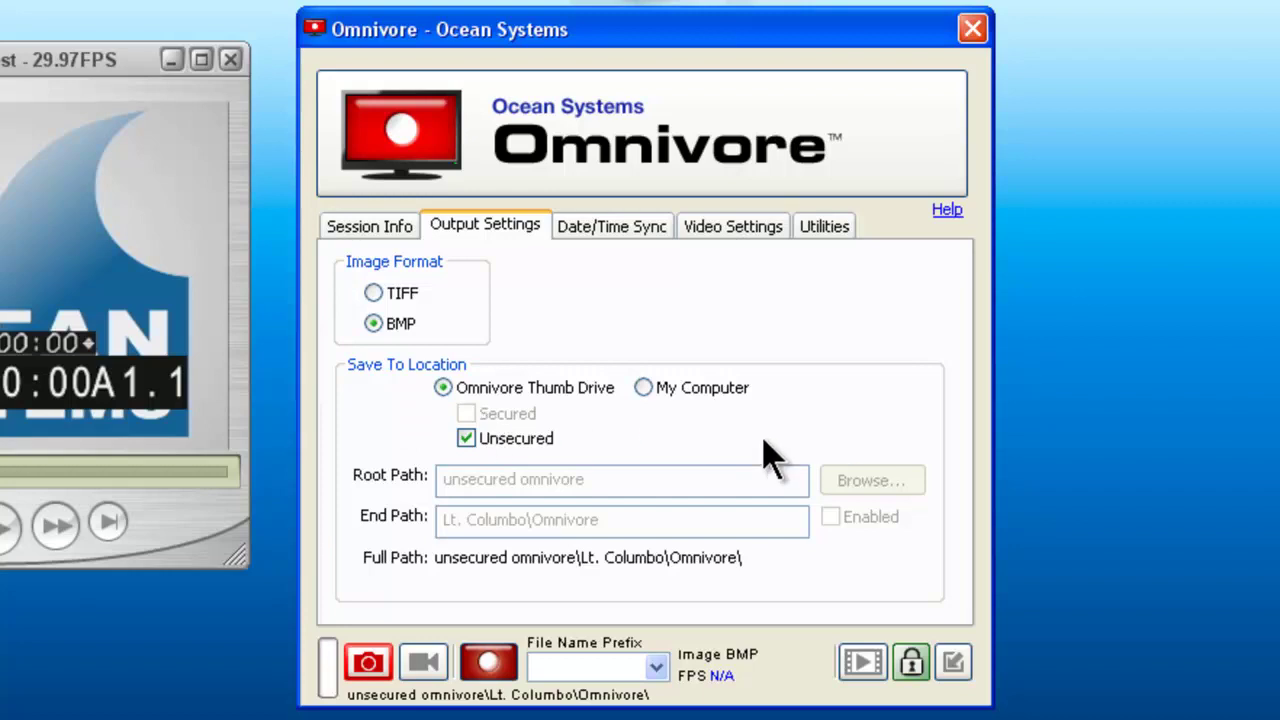
click(913, 662)
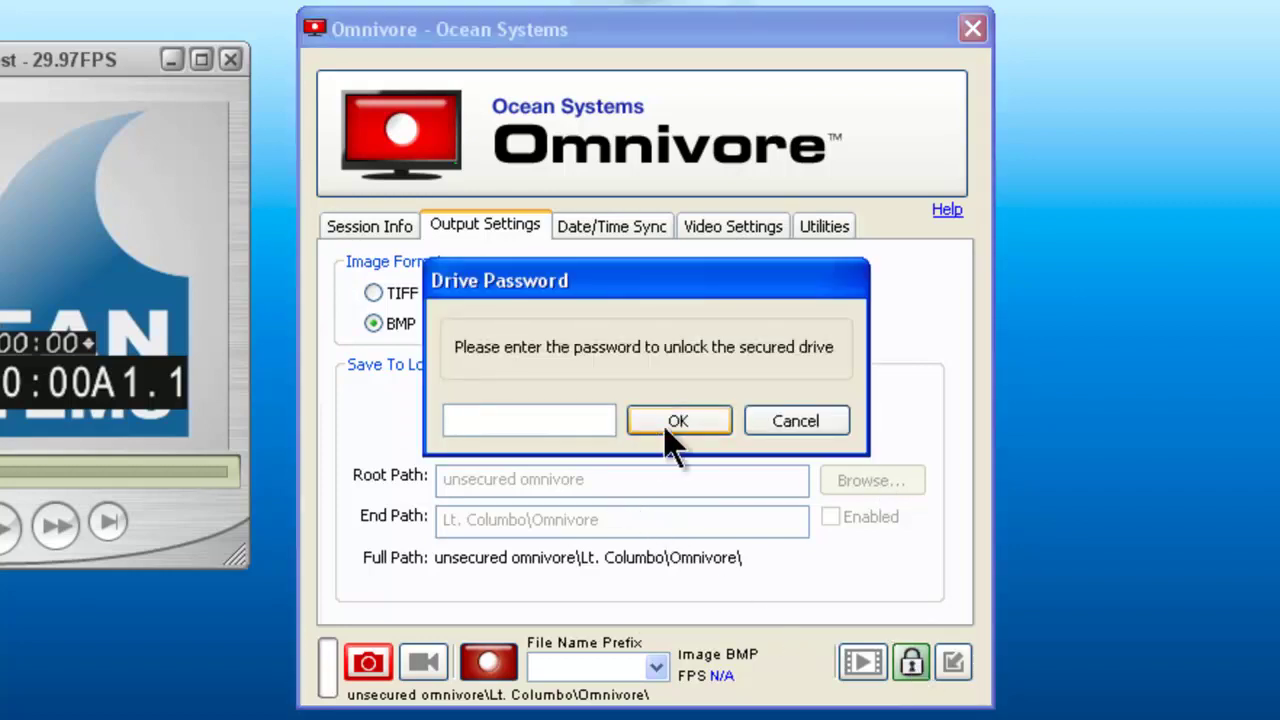
click(795, 421)
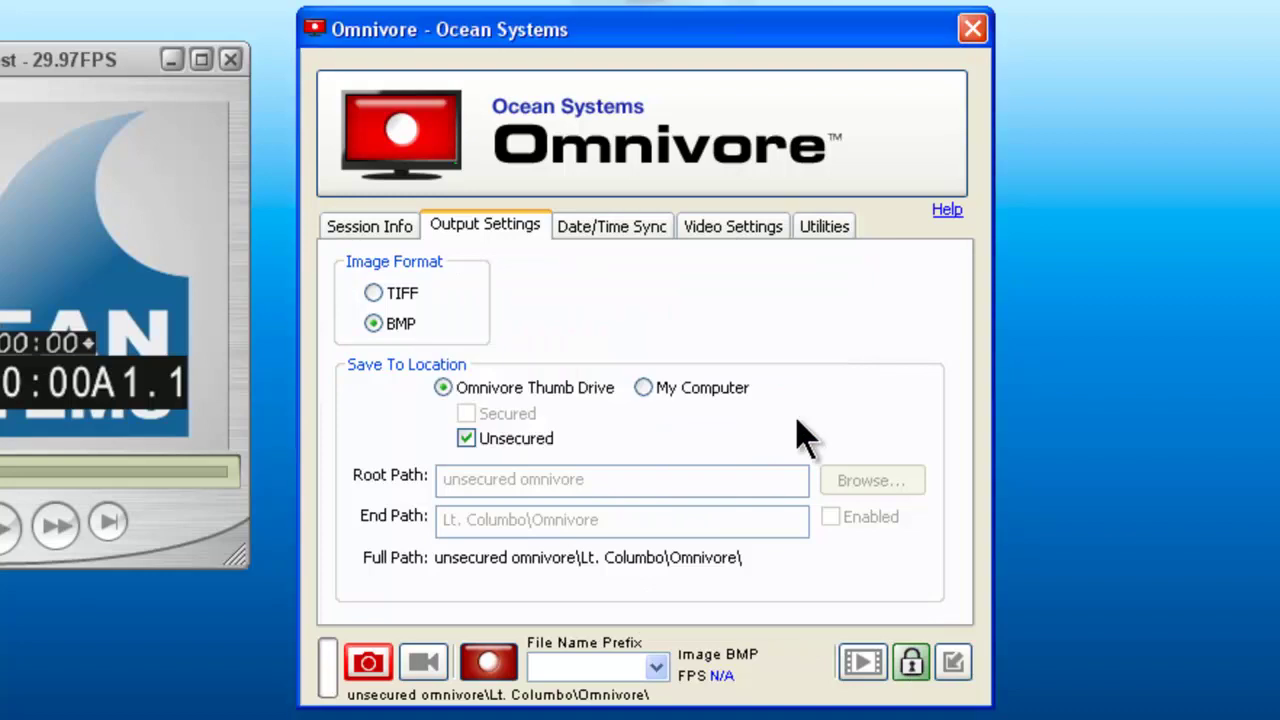
click(645, 390)
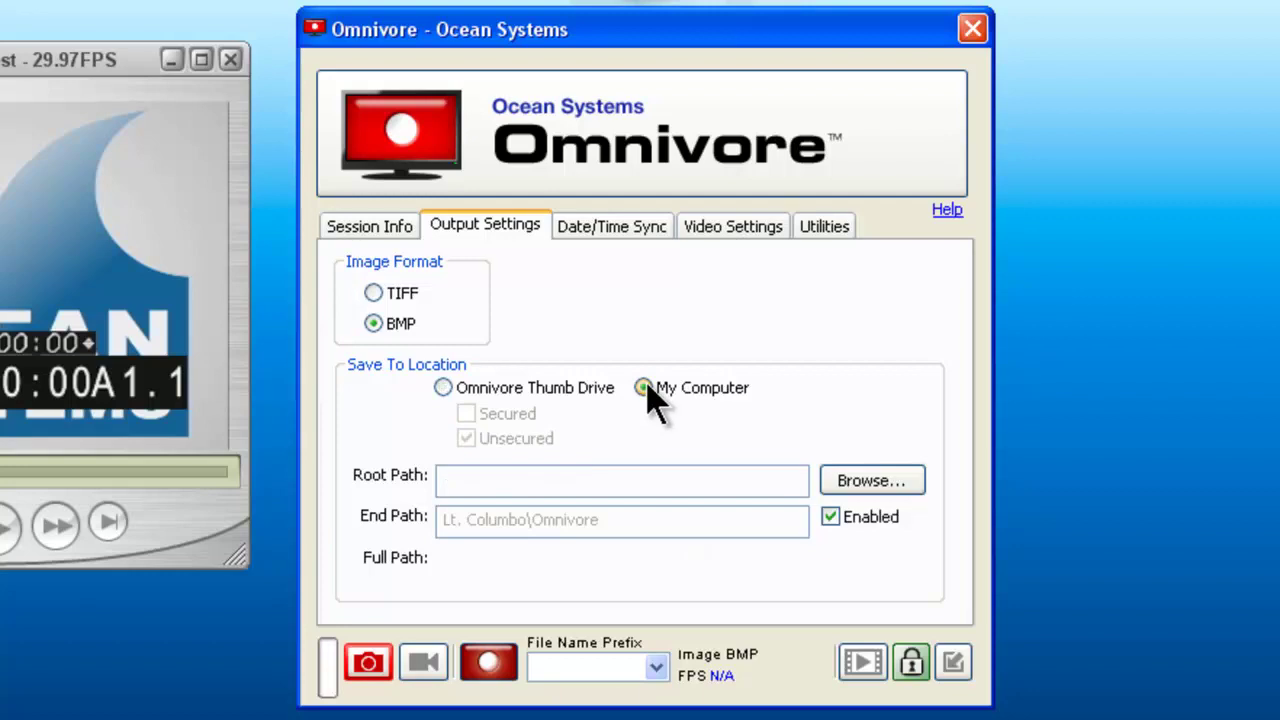
click(443, 388)
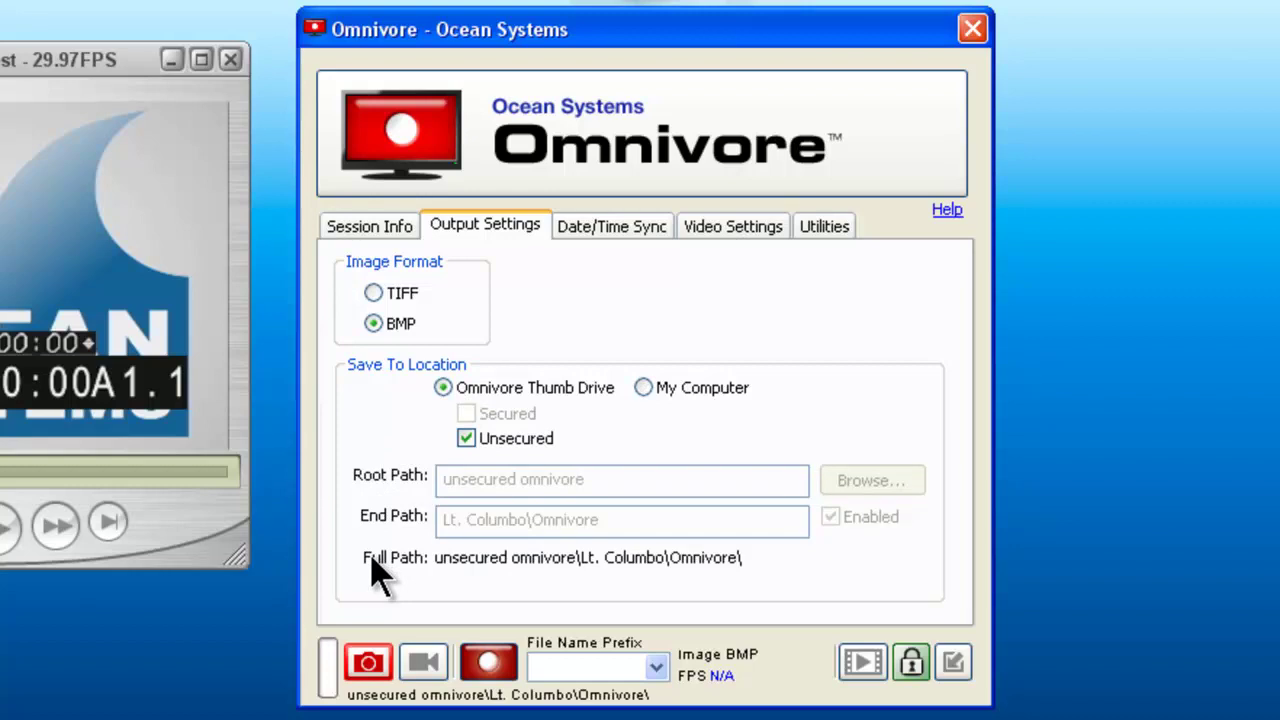
Open the video settings, move the capture overlay over the Omnivore banner on the desktop and widen it to 794 x 240
click(611, 234)
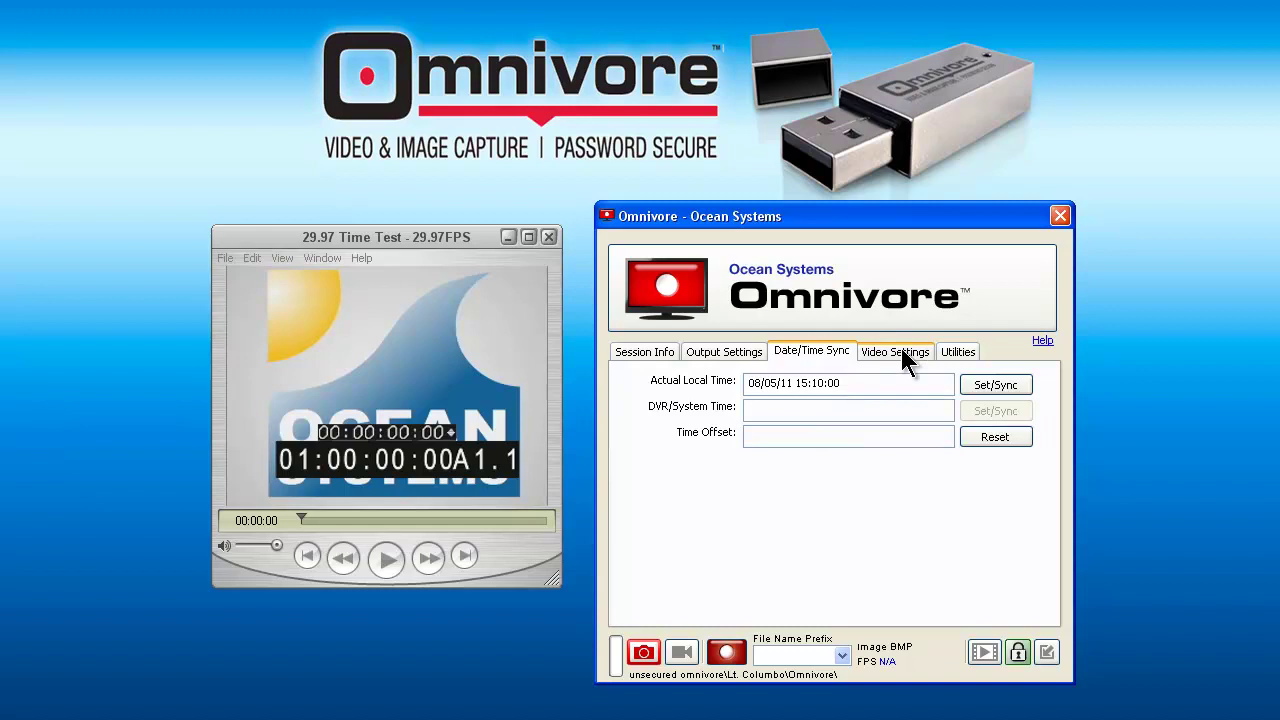
click(901, 352)
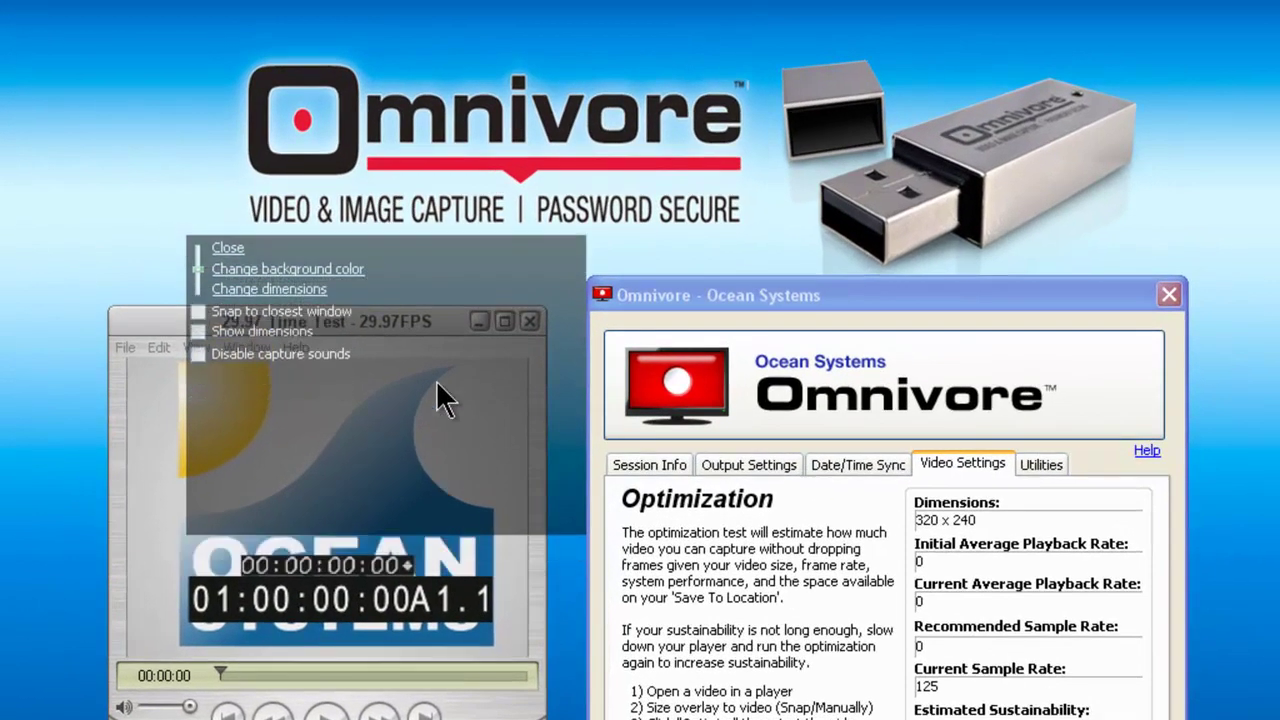
drag(436, 380, 414, 181)
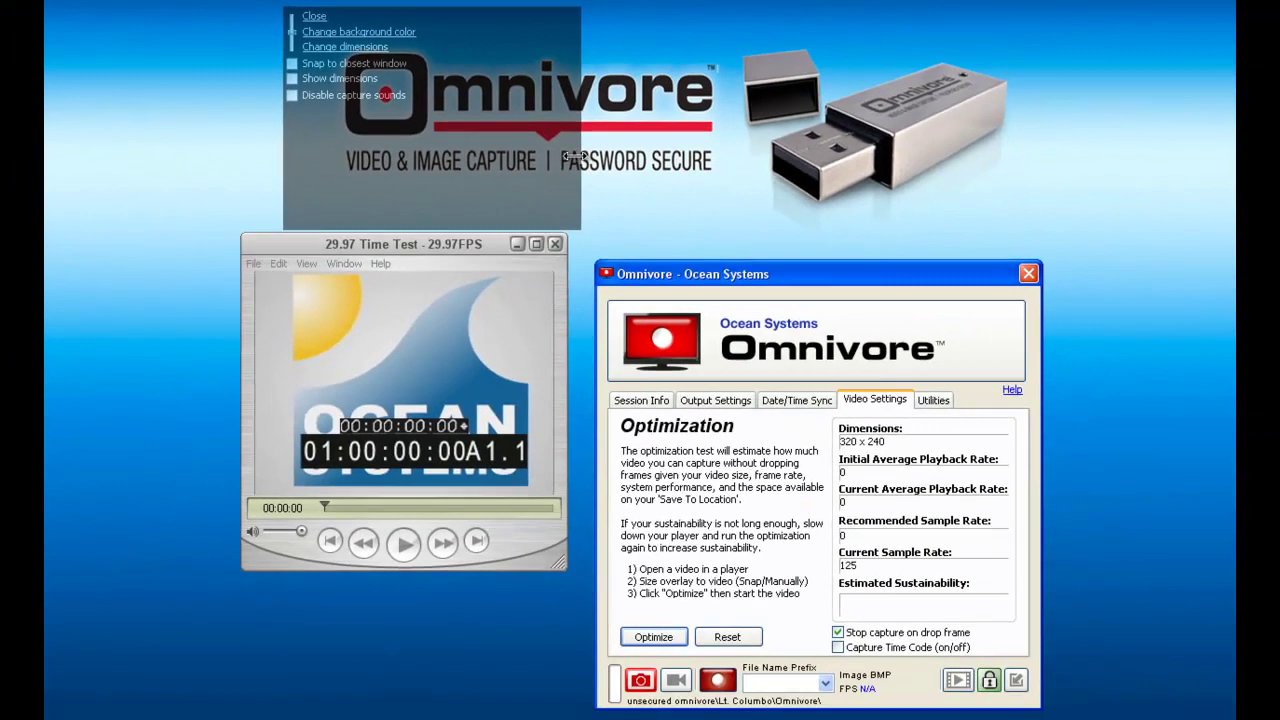
drag(634, 205, 1015, 133)
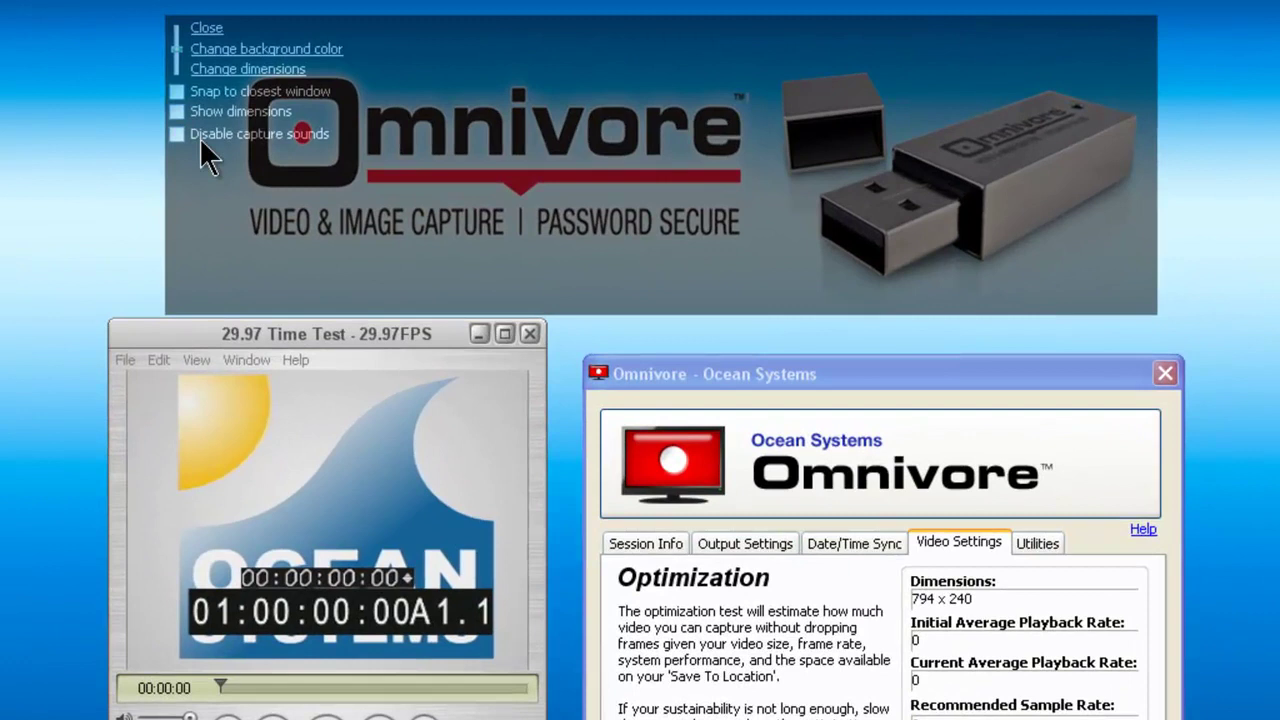
Place the capture overlay on the 29.97 Time Test player and snap it to the closest window
drag(566, 150, 541, 535)
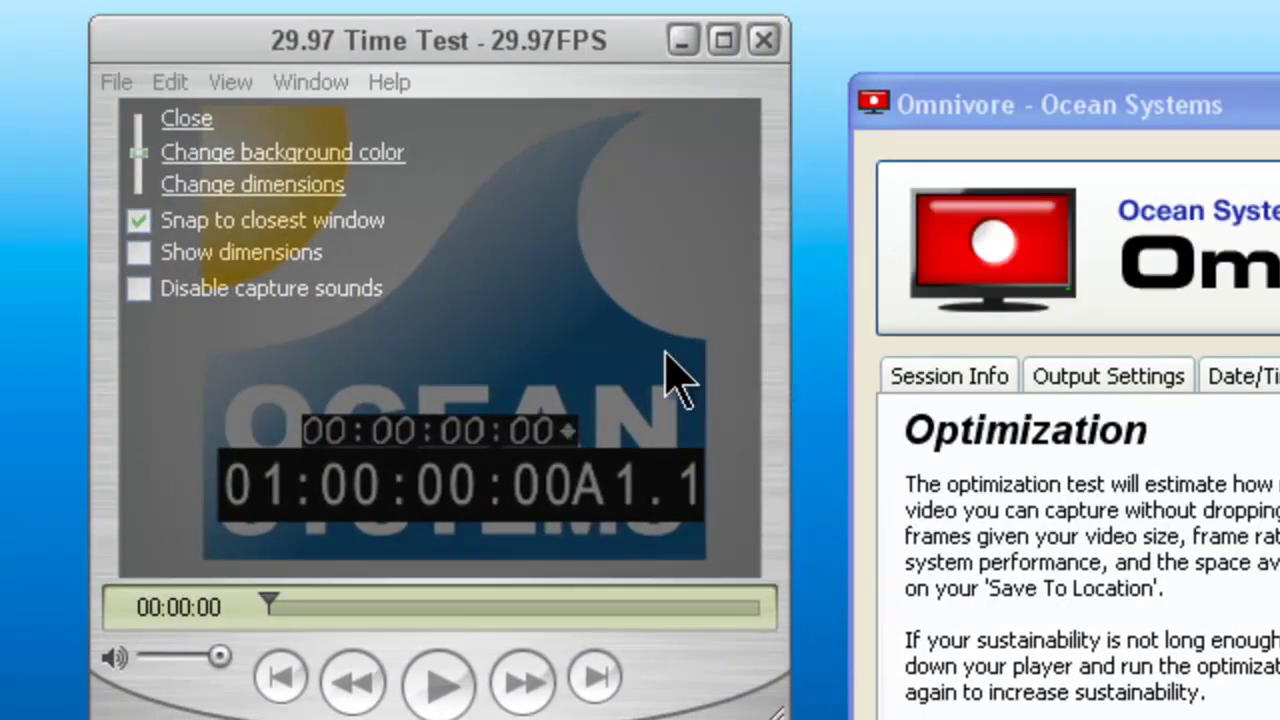
click(138, 221)
click(134, 228)
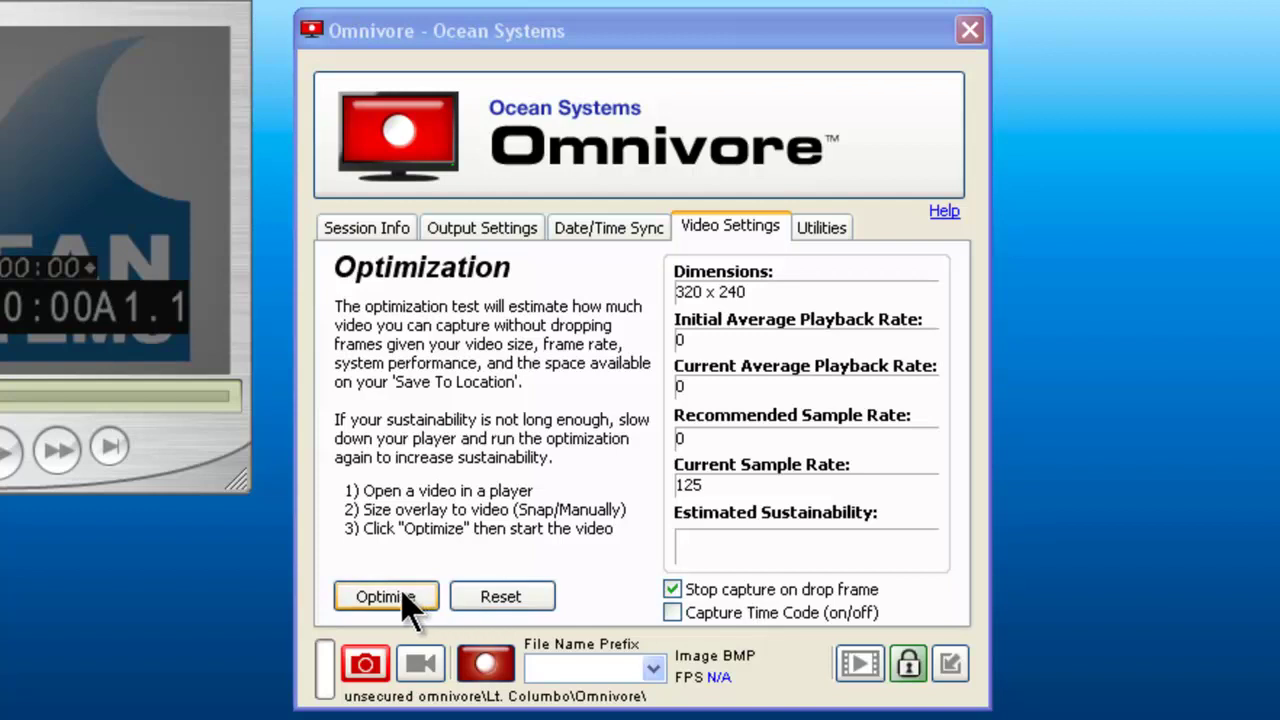
Switch to video capture mode and run the optimization test while the 29.97 Time Test video plays
click(420, 665)
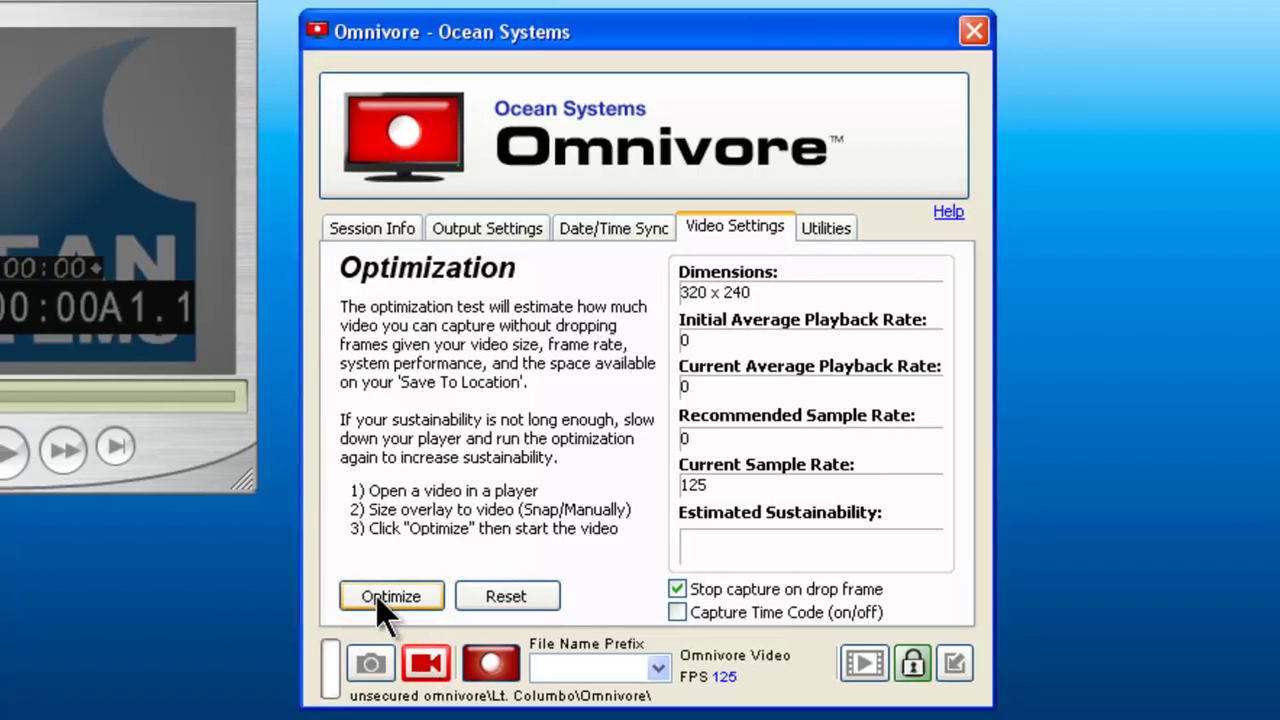
click(385, 596)
click(311, 456)
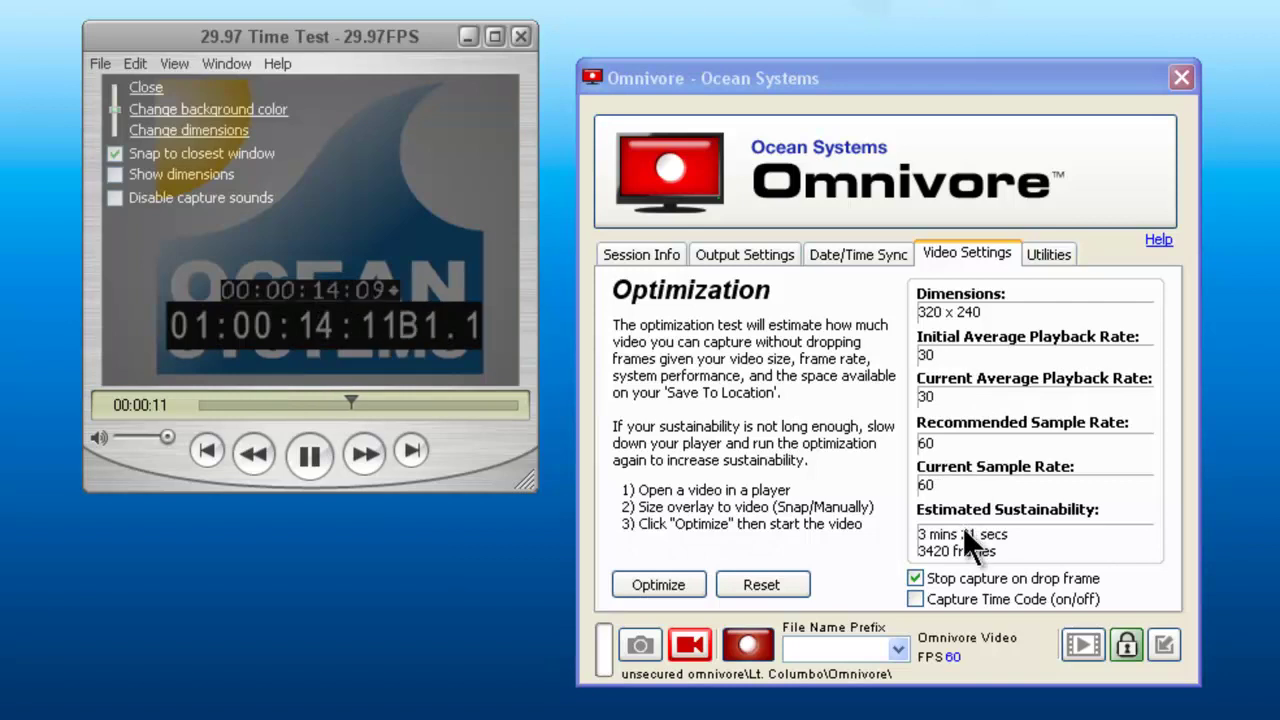
Rewind the 29.97 Time Test video to its beginning and record its playback as a video capture
click(315, 450)
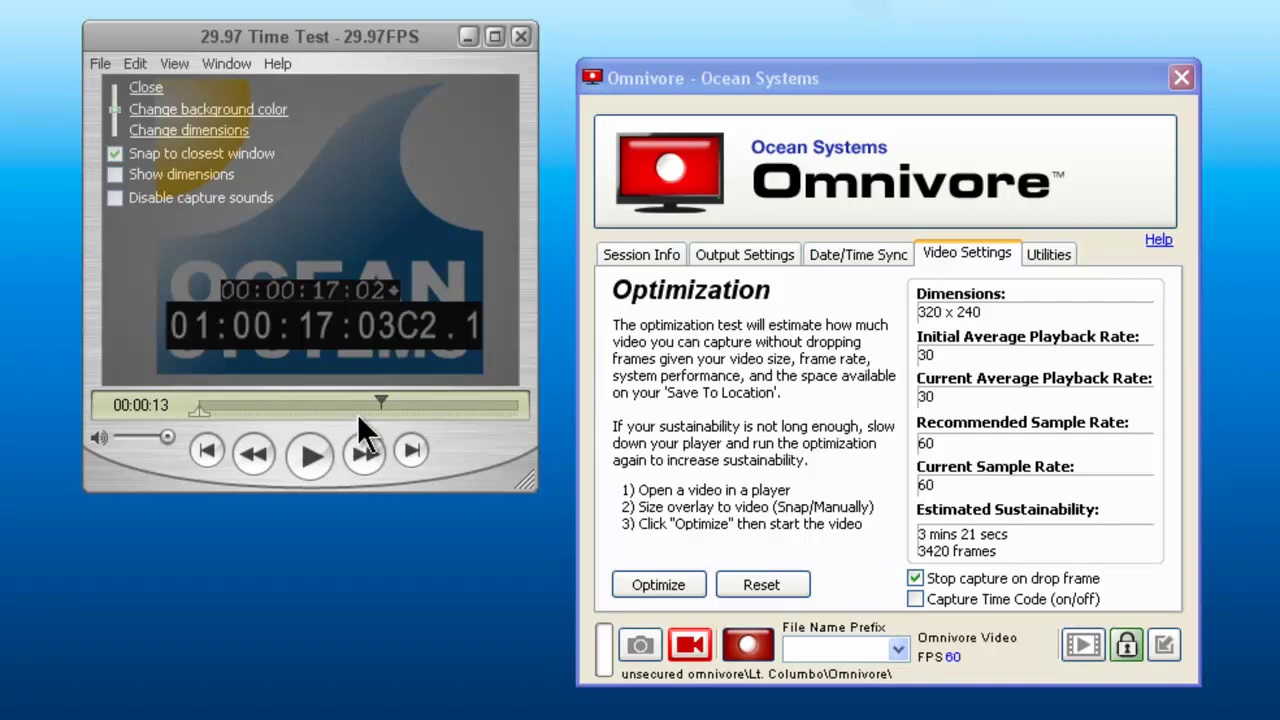
drag(380, 400, 157, 400)
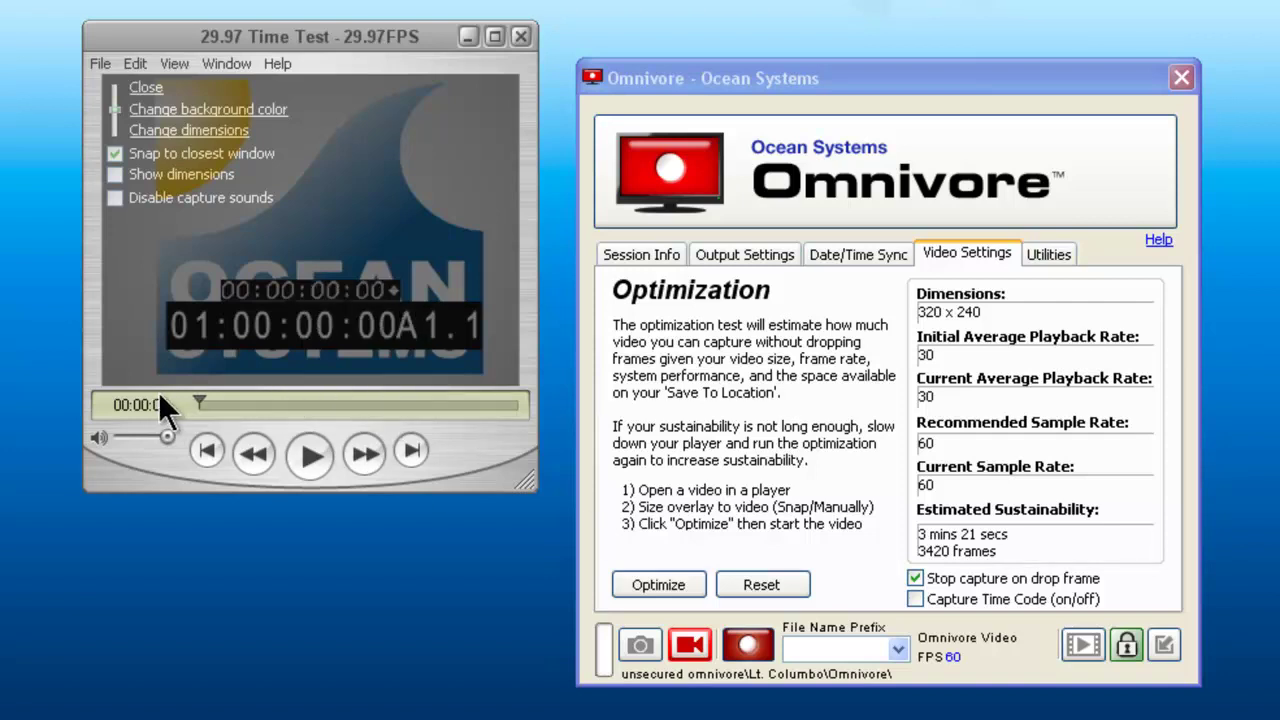
click(749, 644)
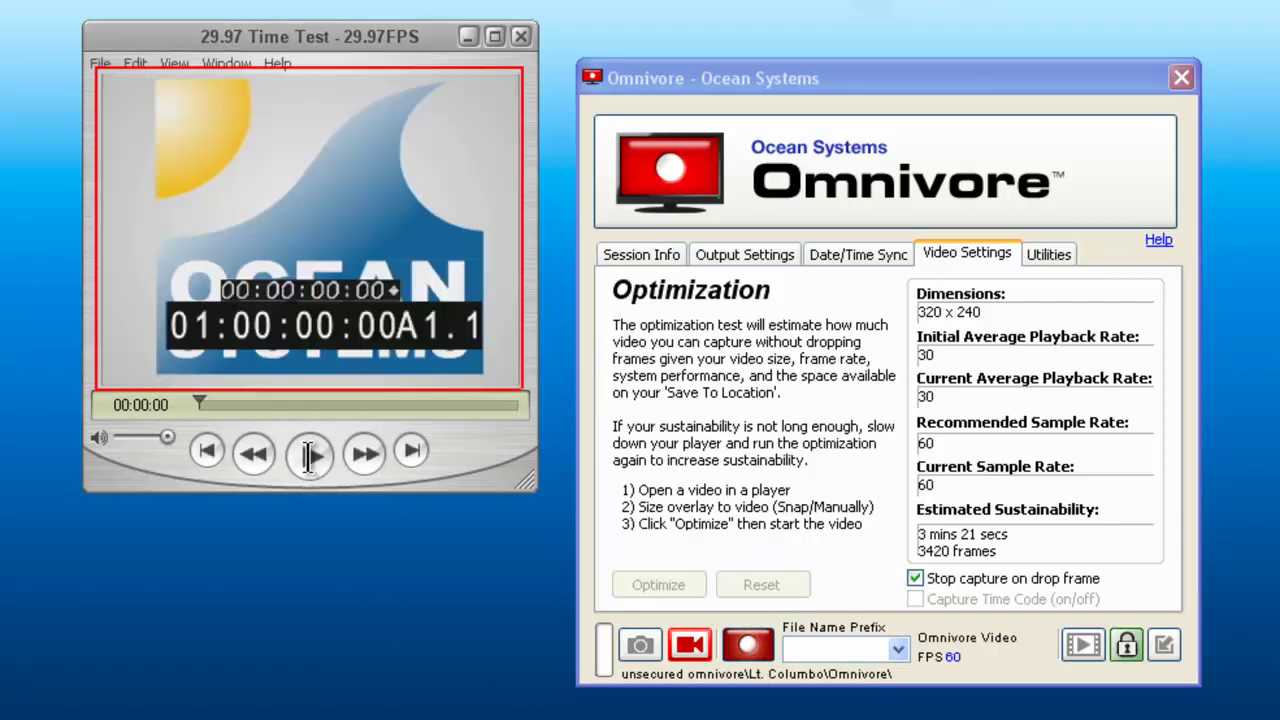
click(309, 455)
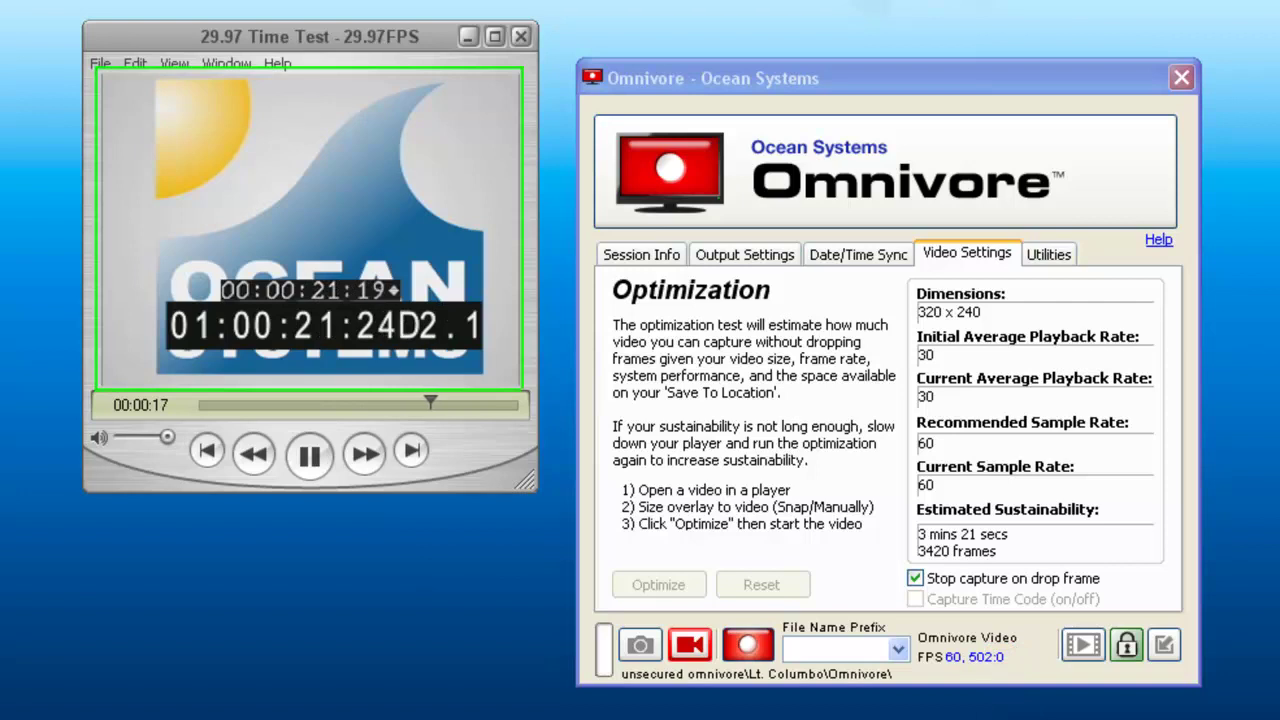
click(750, 645)
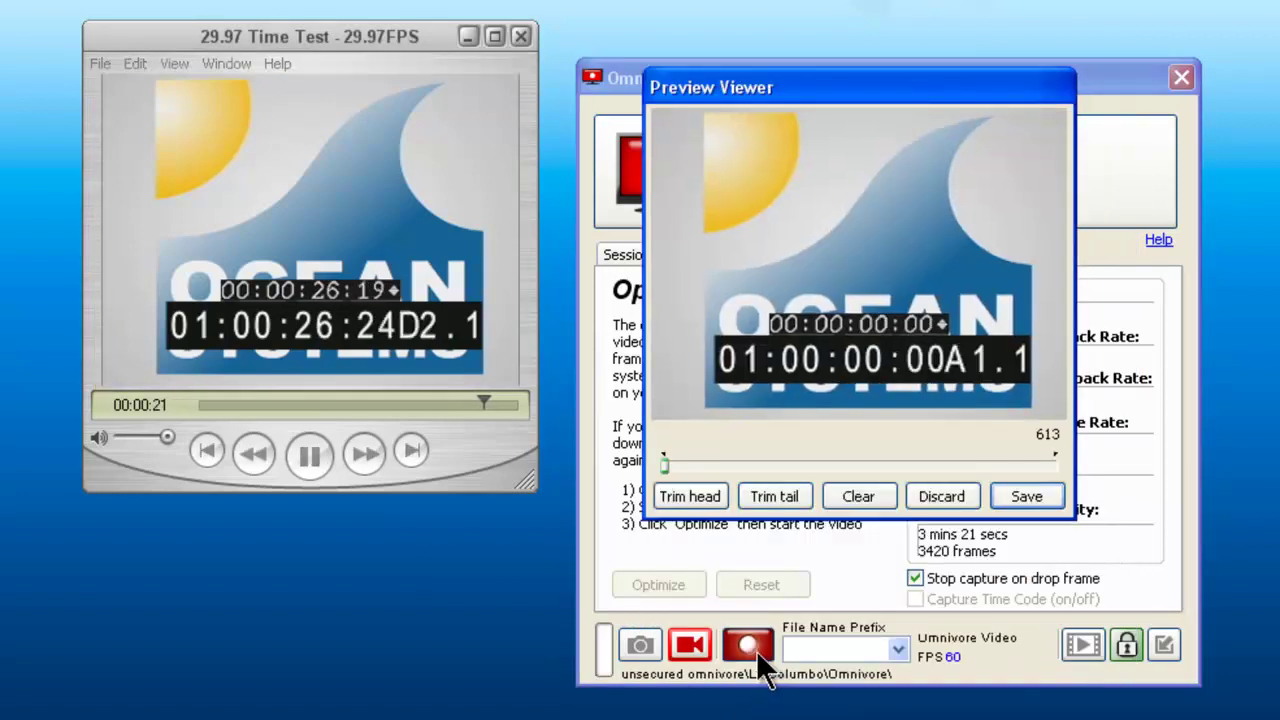
Pause and close the 29.97 Time Test player, and move the Preview Viewer clear of the main window
click(308, 455)
click(308, 455)
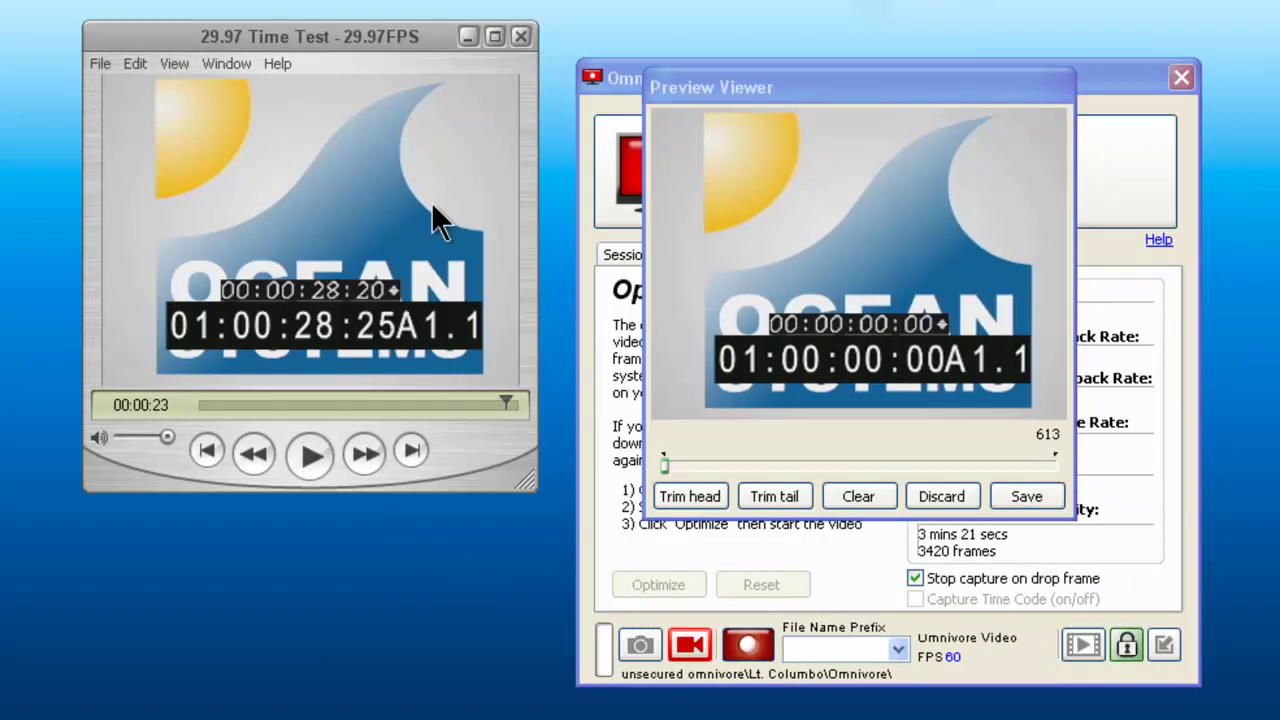
click(521, 37)
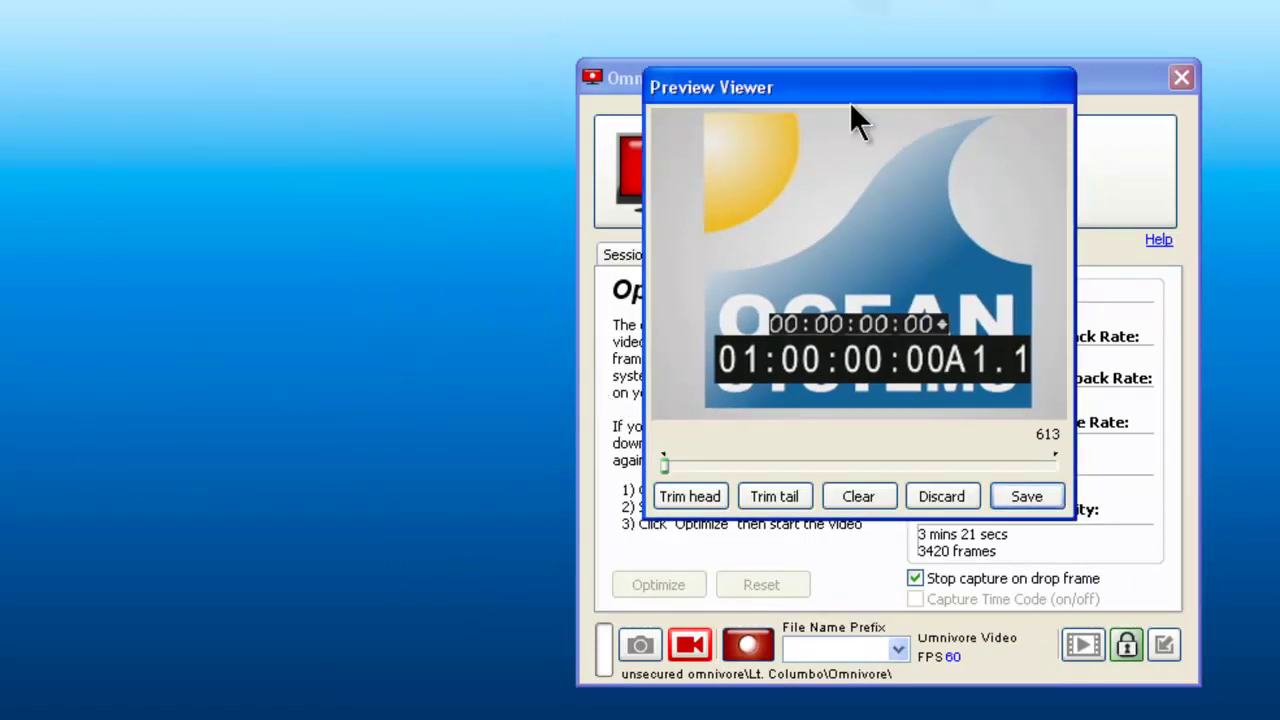
drag(880, 95, 363, 93)
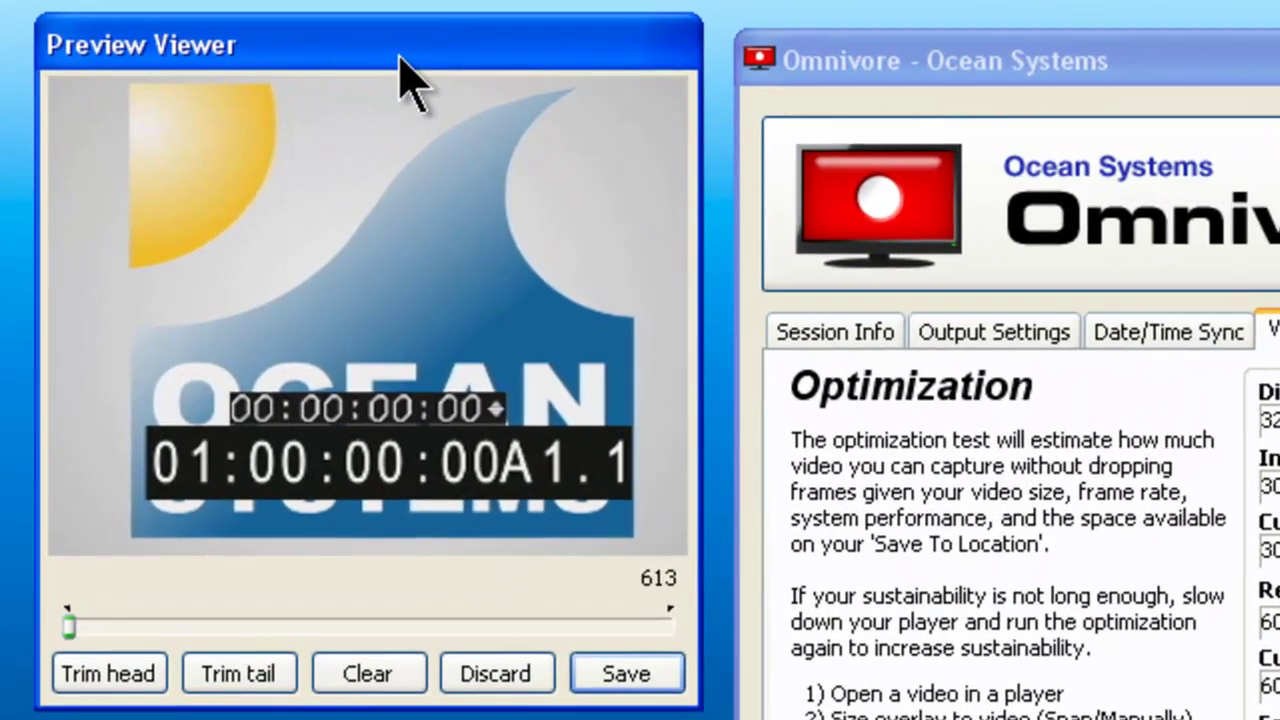
Trim the recorded clip's head at 00:00:02:08 and its tail at 00:00:05:11, and save it
drag(68, 626, 130, 610)
click(114, 675)
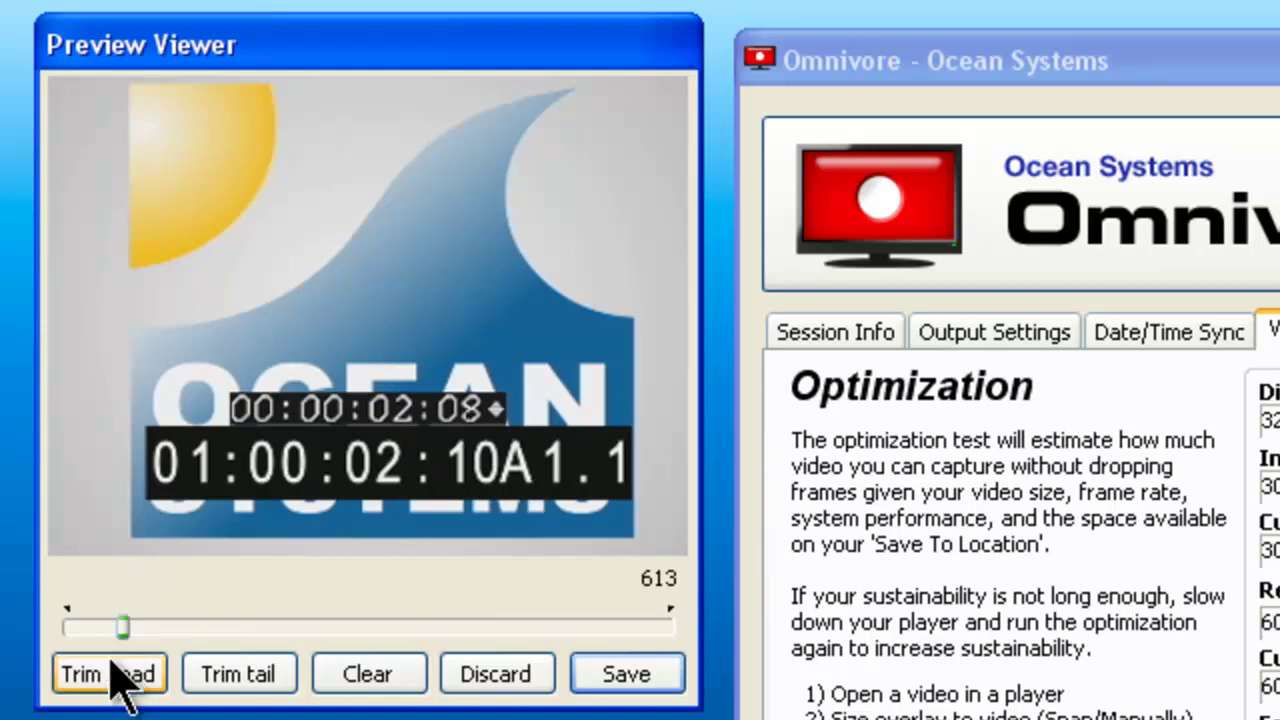
drag(124, 636, 204, 650)
click(233, 676)
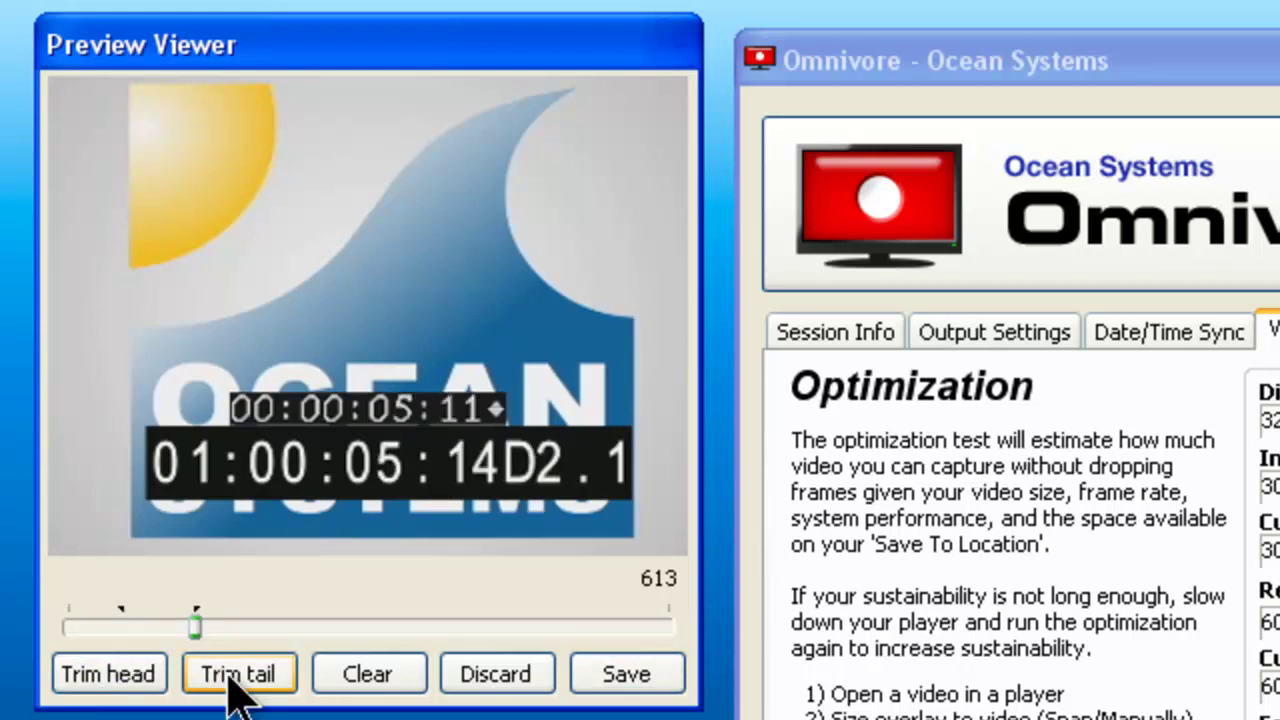
click(630, 680)
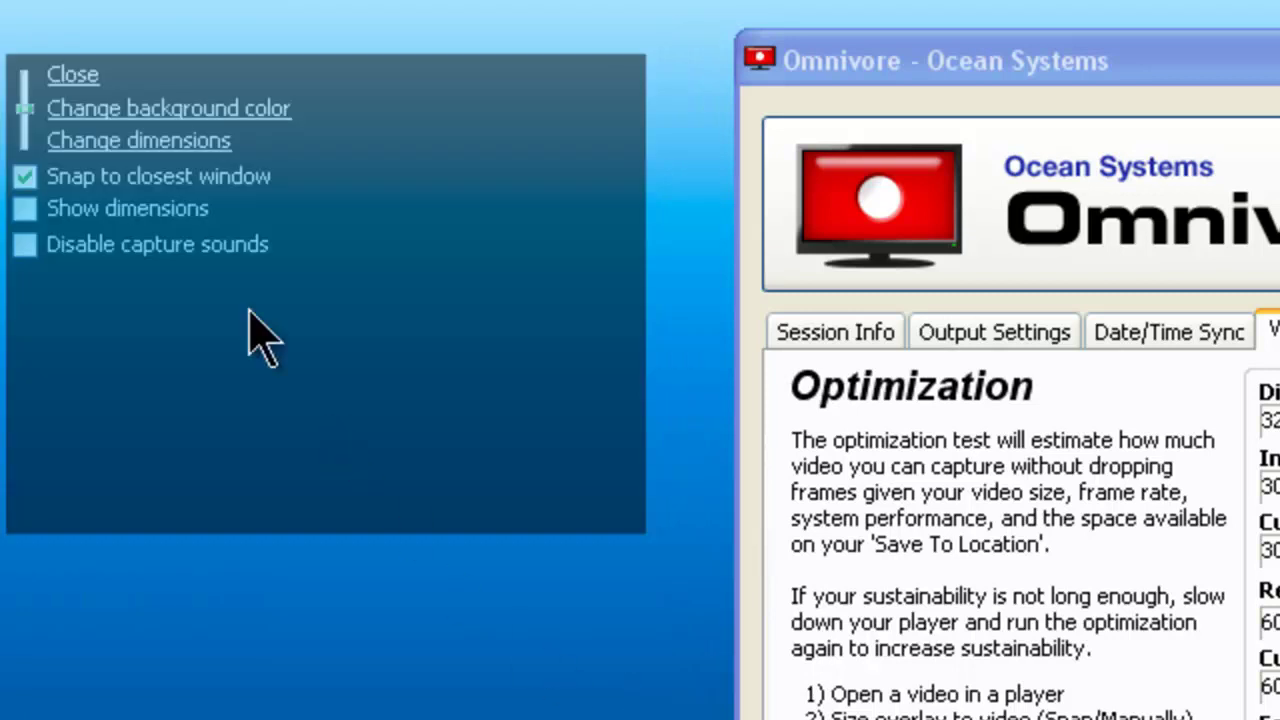
Close the capture overlay and turn off time code capture after moving its box off the main window
click(60, 76)
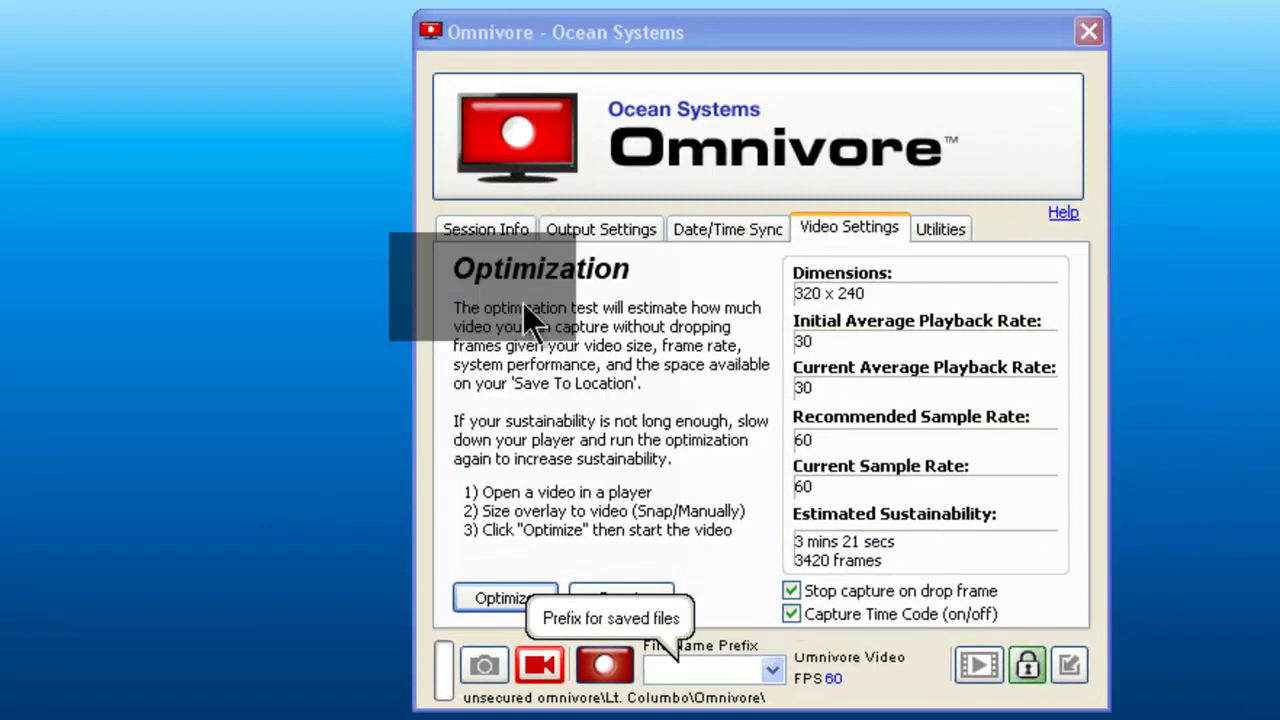
drag(523, 303, 215, 392)
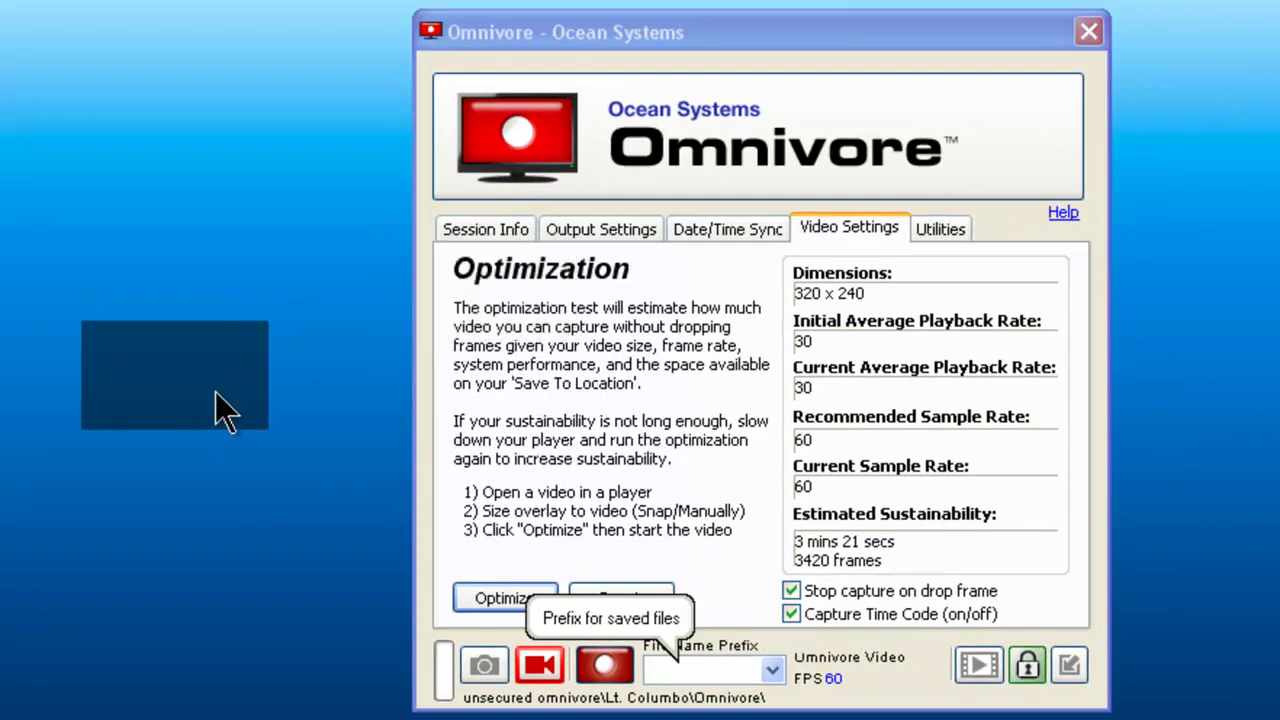
click(791, 613)
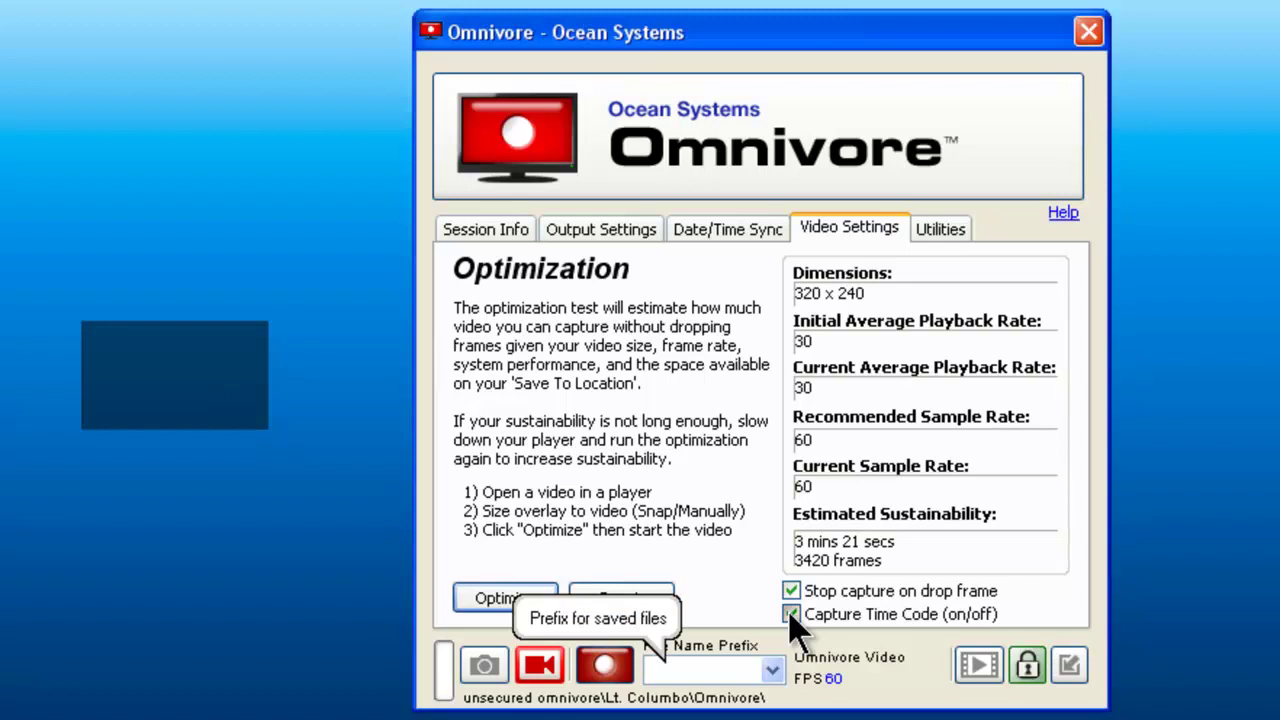
Launch the file explorer from the utilities and move the Omnivore window aside to uncover the captured files
click(940, 231)
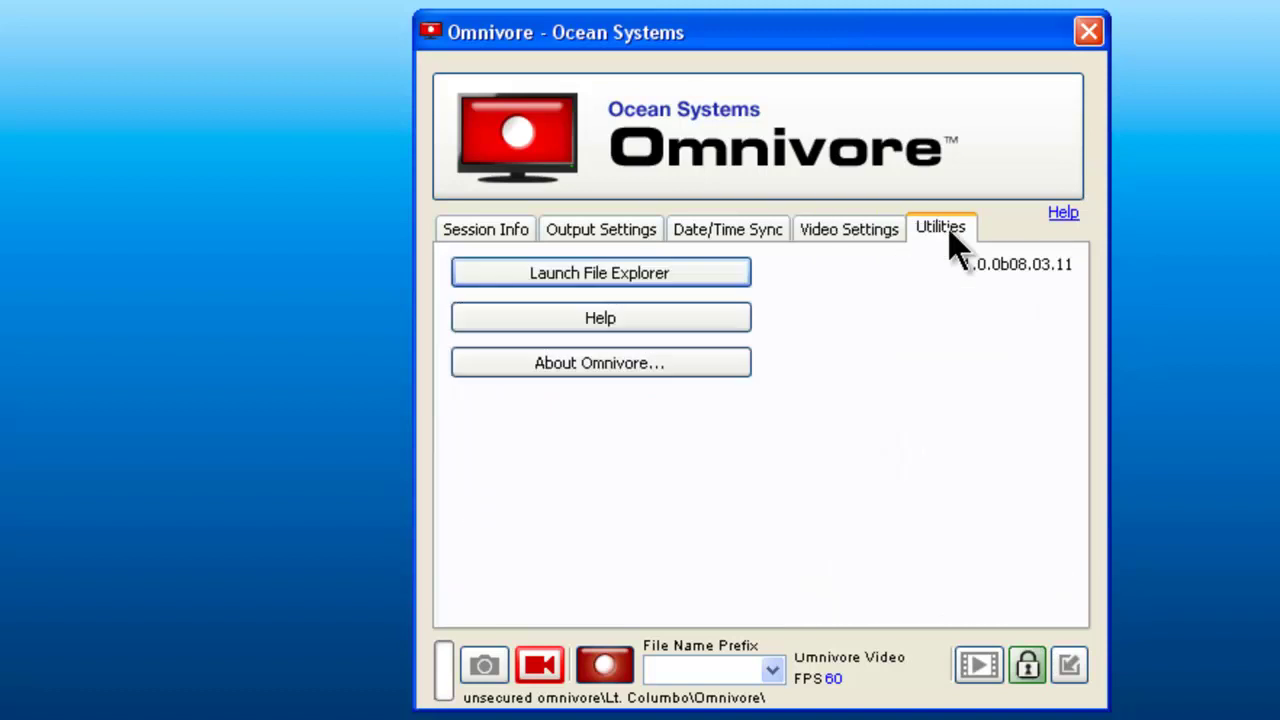
click(660, 278)
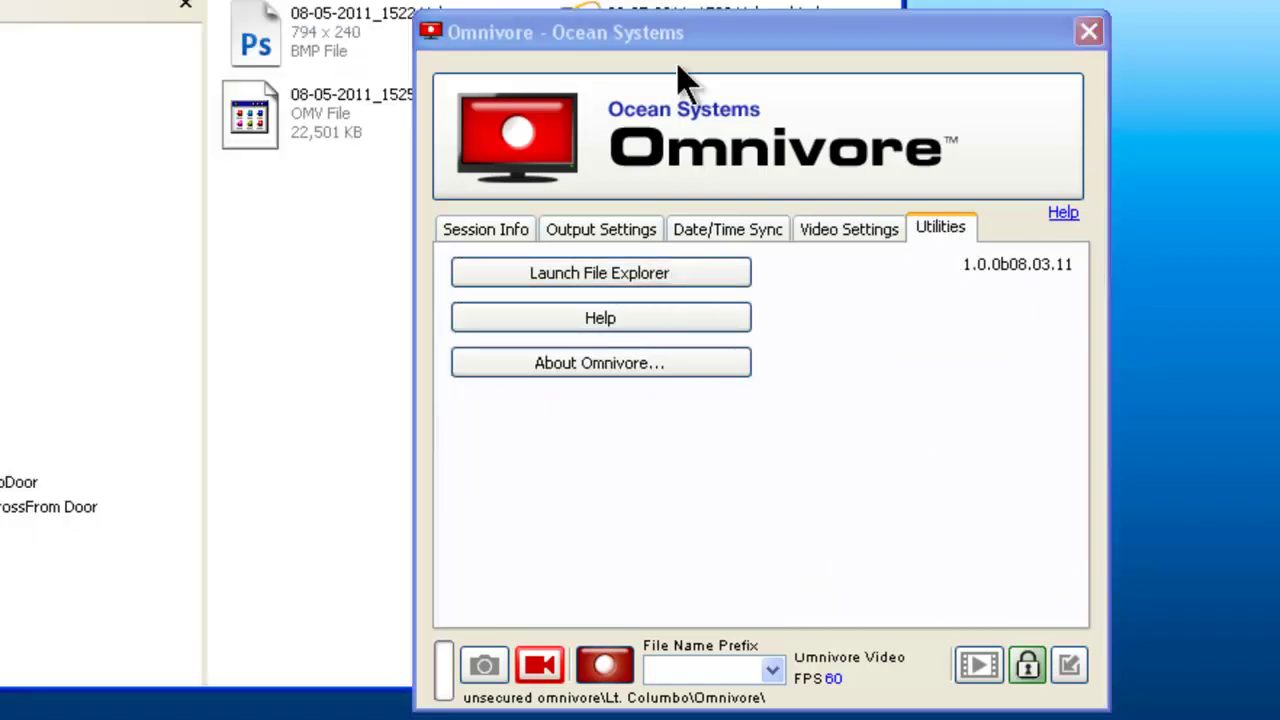
drag(665, 40, 1279, 112)
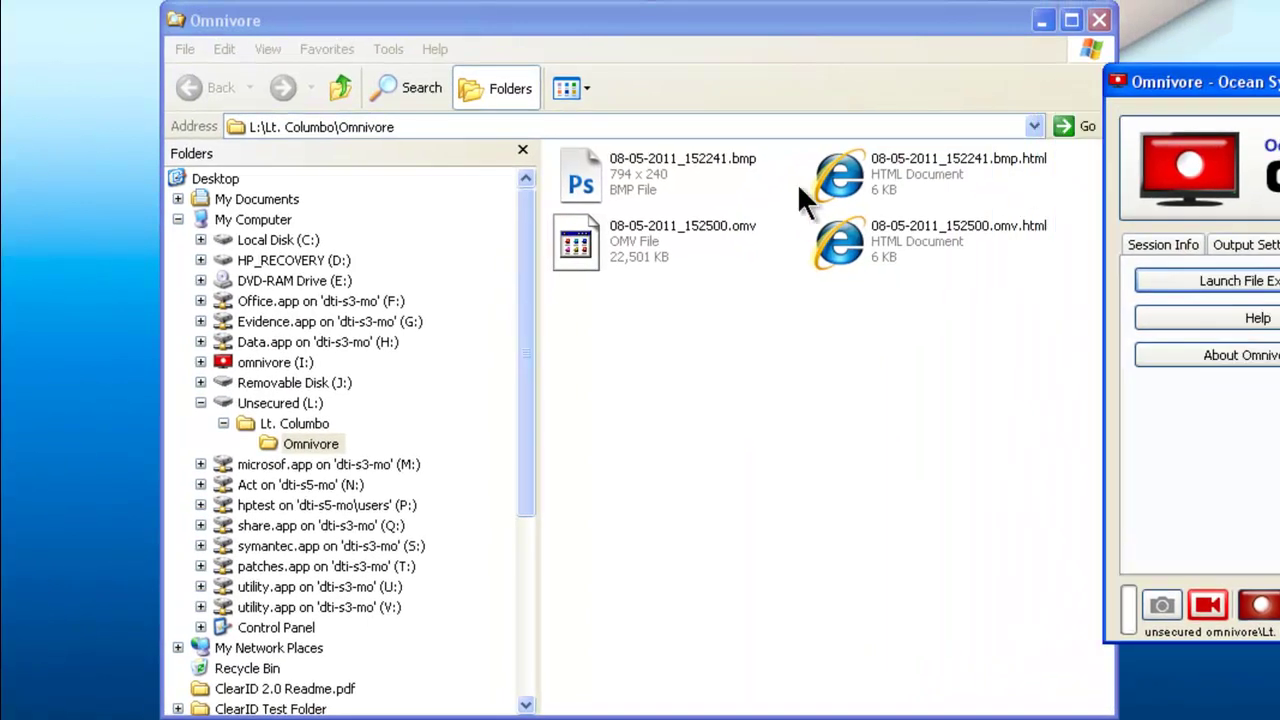
Inspect the captured BMP and OMV files in the Omnivore case folder and display the folder as thumbnails
click(670, 174)
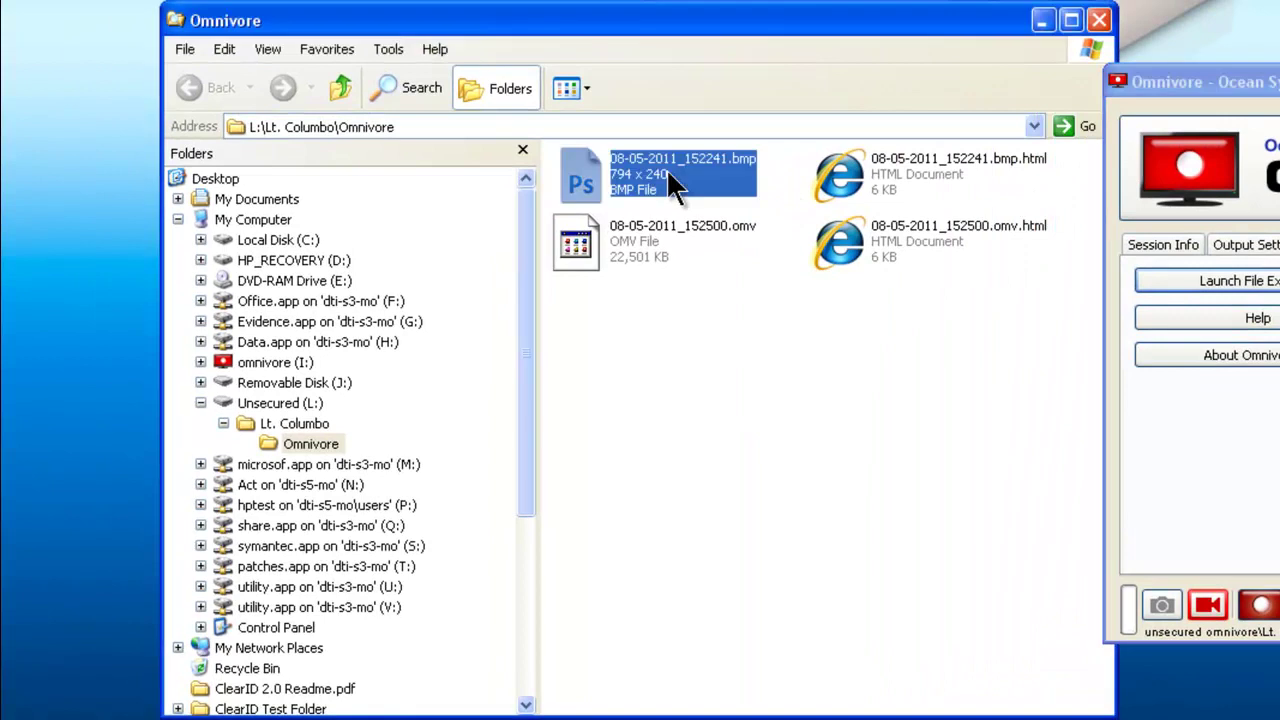
click(640, 252)
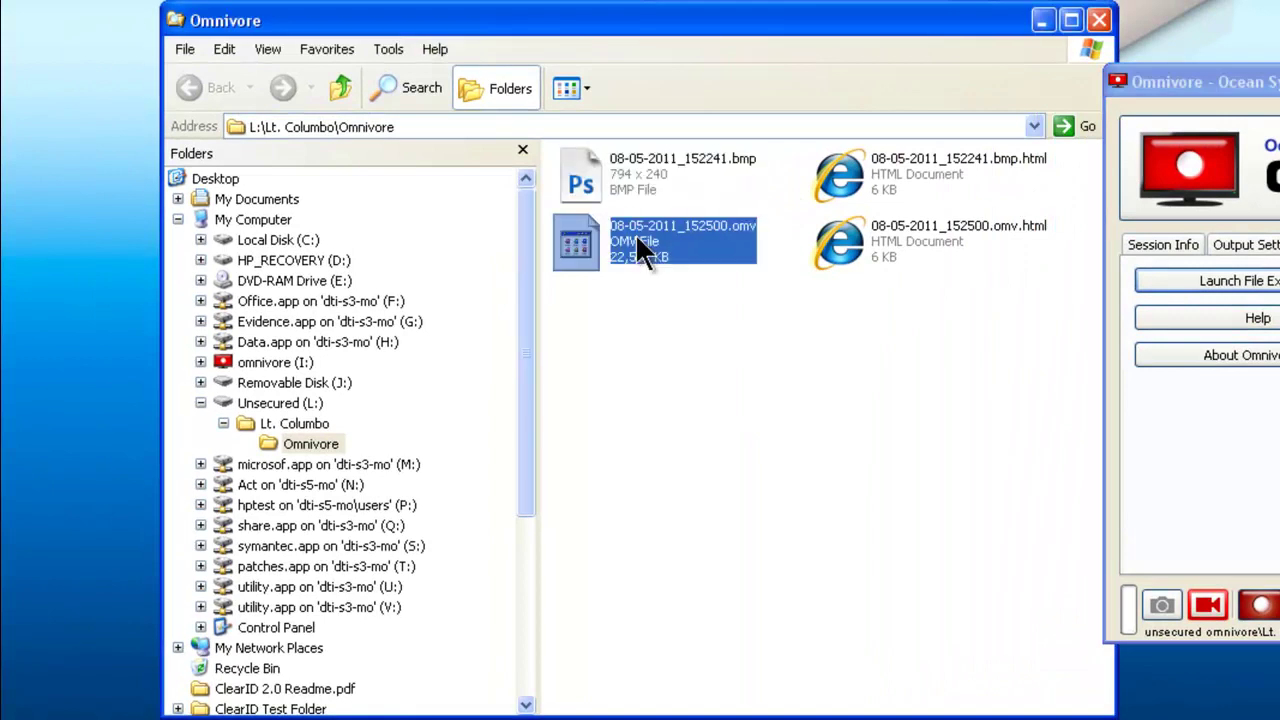
click(584, 84)
click(590, 124)
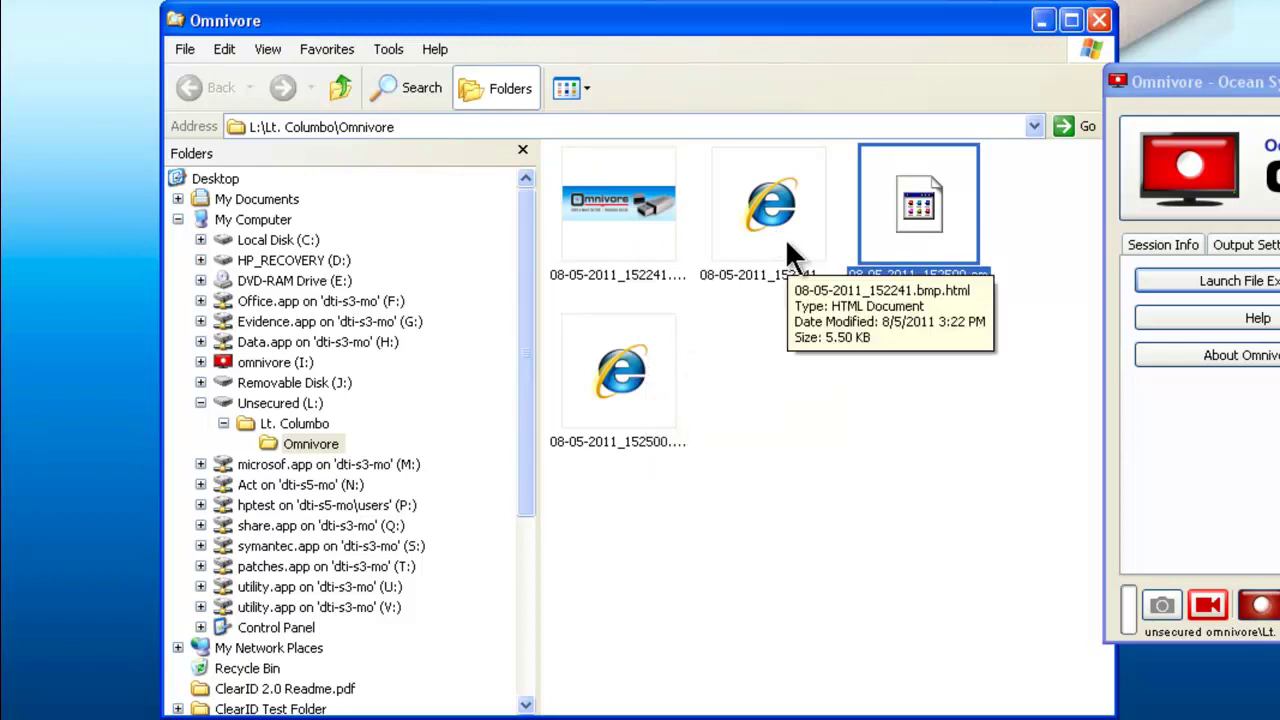
Close the captured-files folder, bring the Omnivore window back into full view, and display its session information
click(1100, 21)
drag(1240, 84, 643, 80)
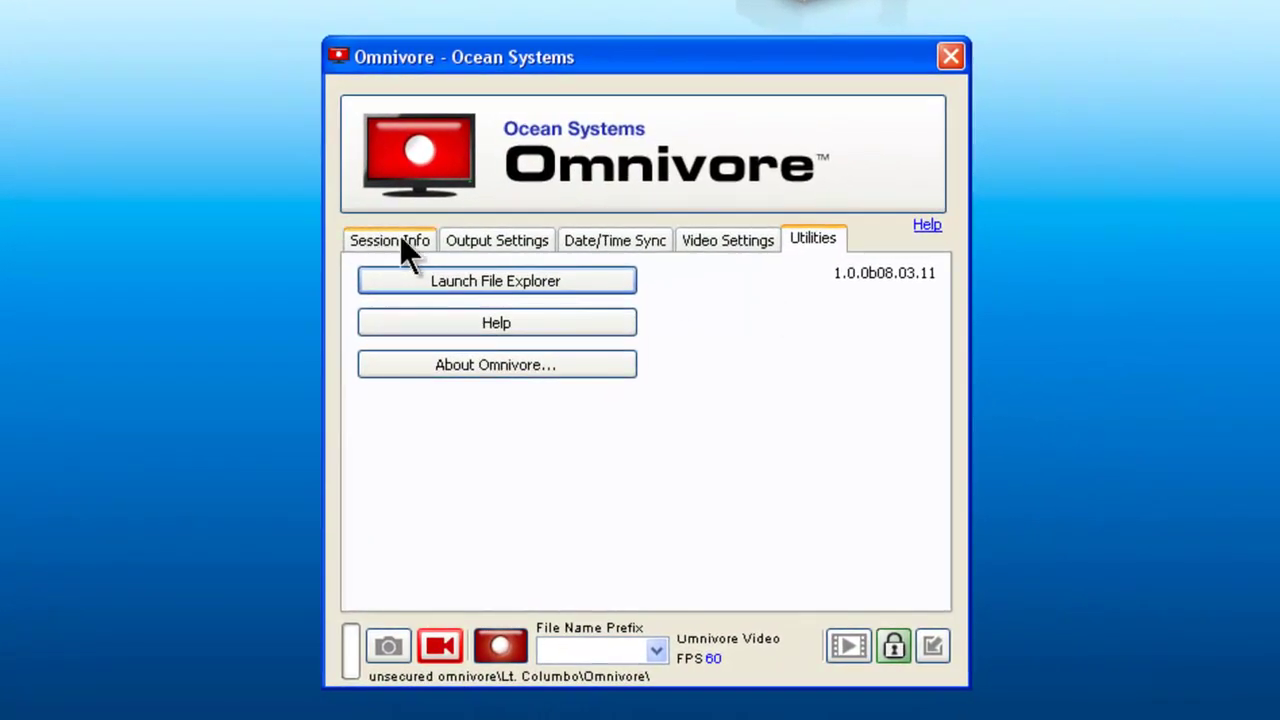
click(405, 245)
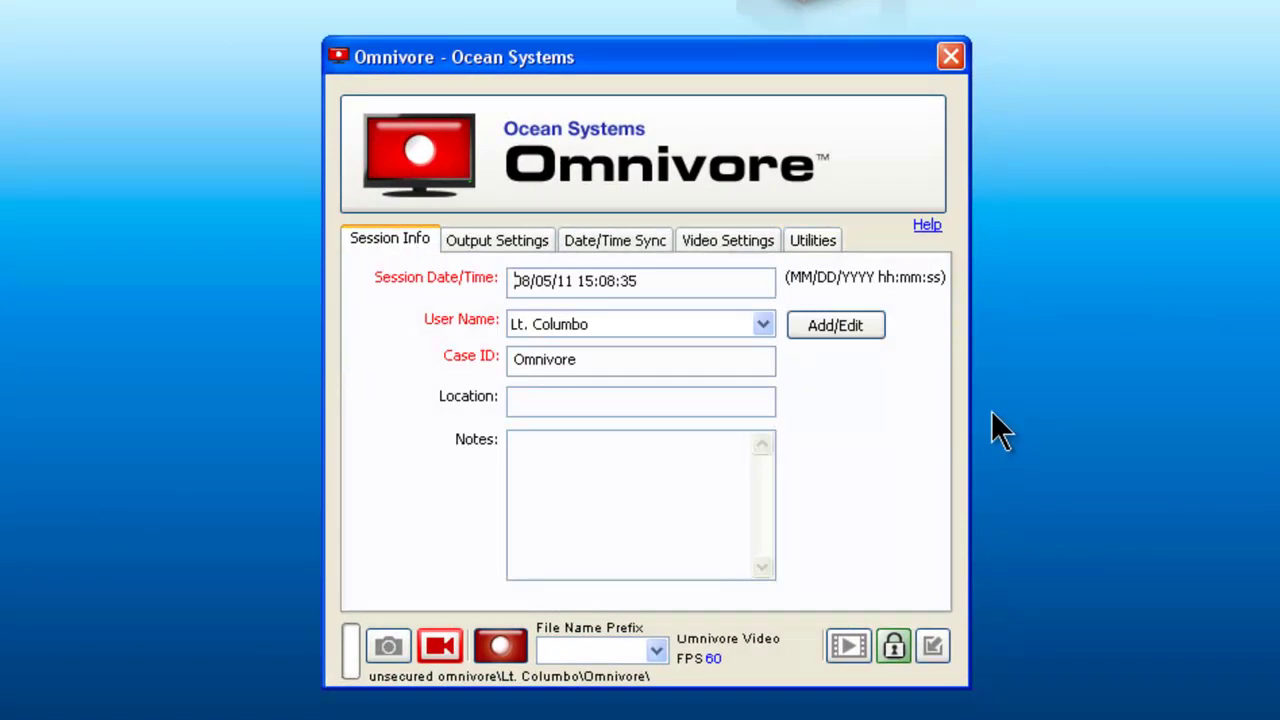
Launch the Omnivore Viewer, open 08-05-2011_152500.omv in it, and dismiss the clip's file information
drag(781, 58, 1013, 82)
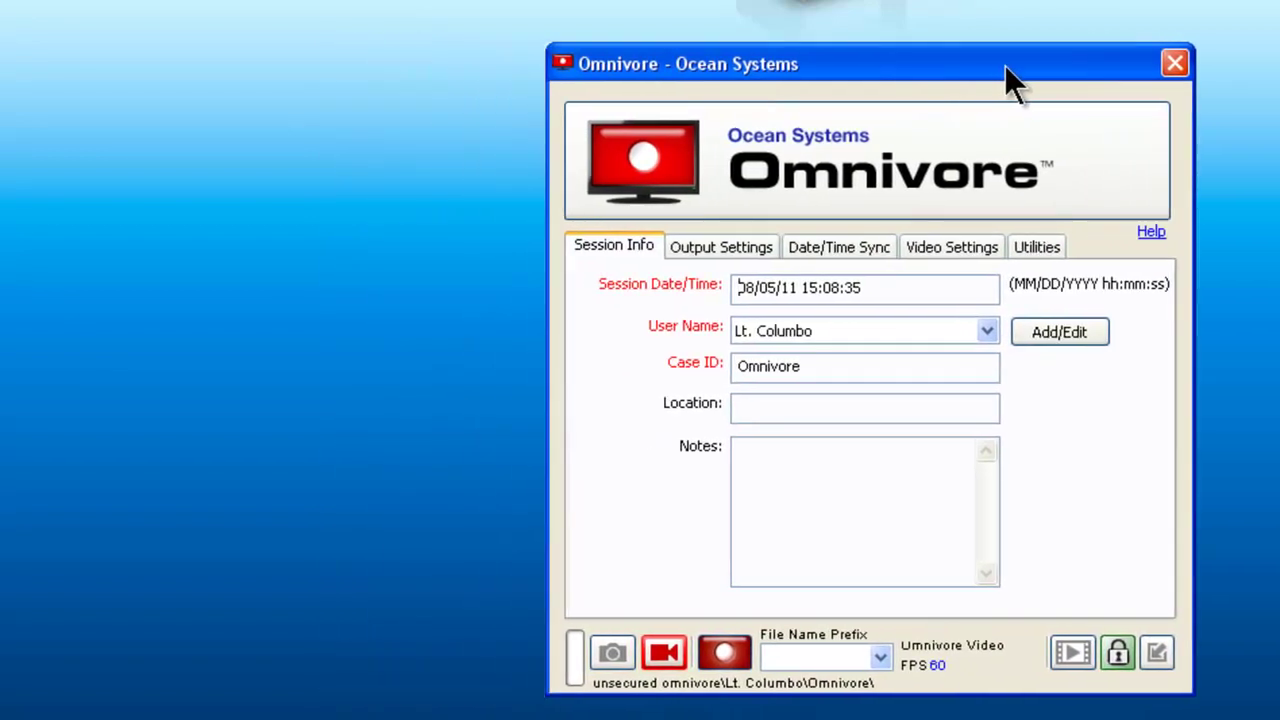
click(1071, 653)
drag(960, 70, 845, 719)
click(277, 74)
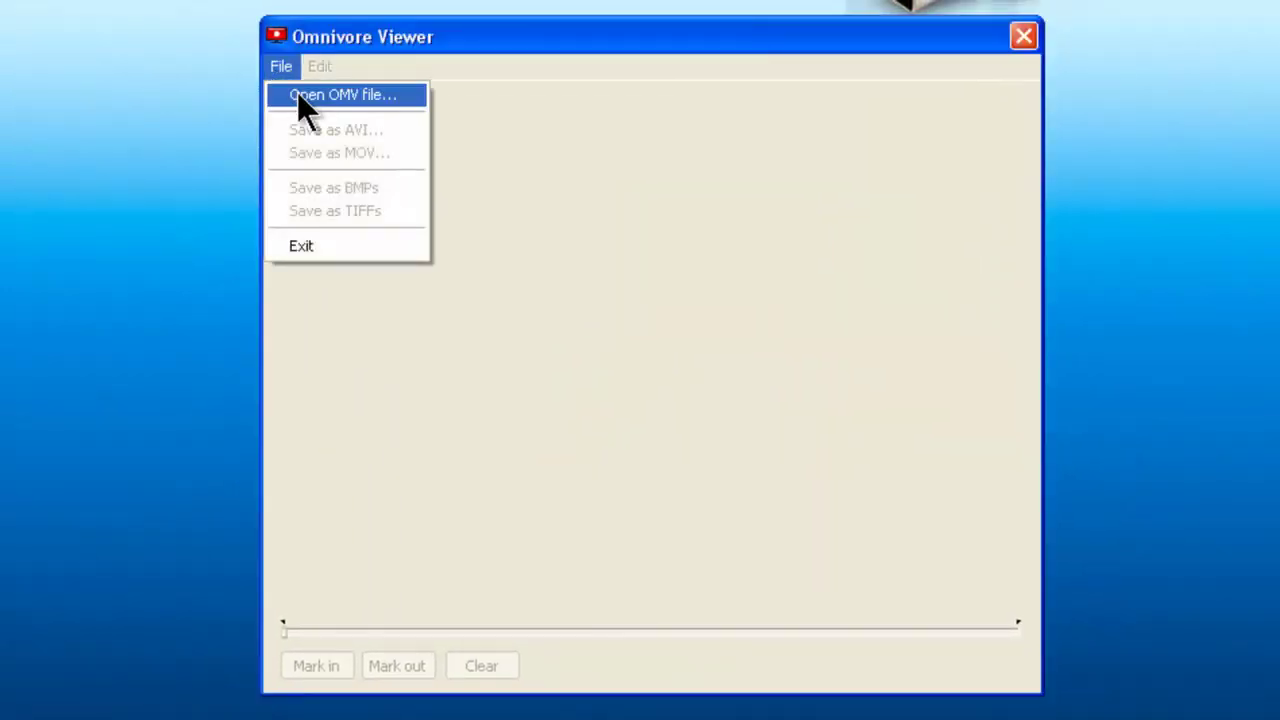
click(297, 94)
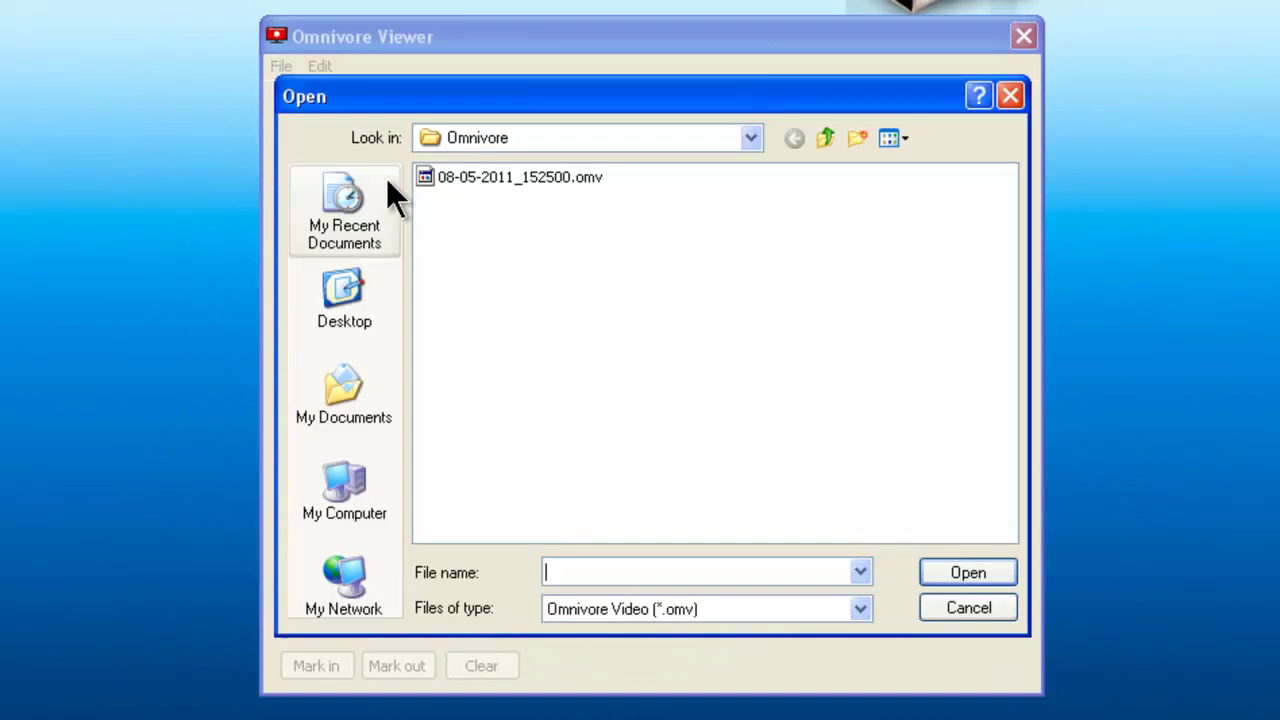
double_click(491, 185)
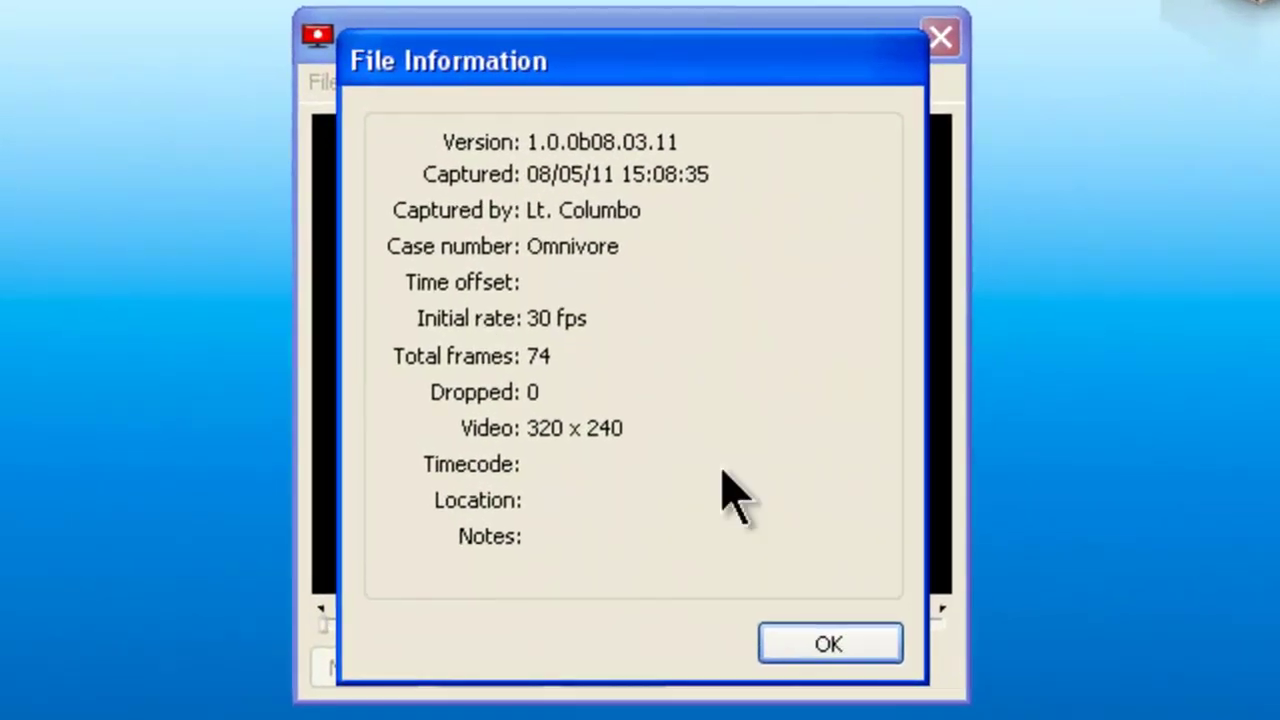
click(836, 632)
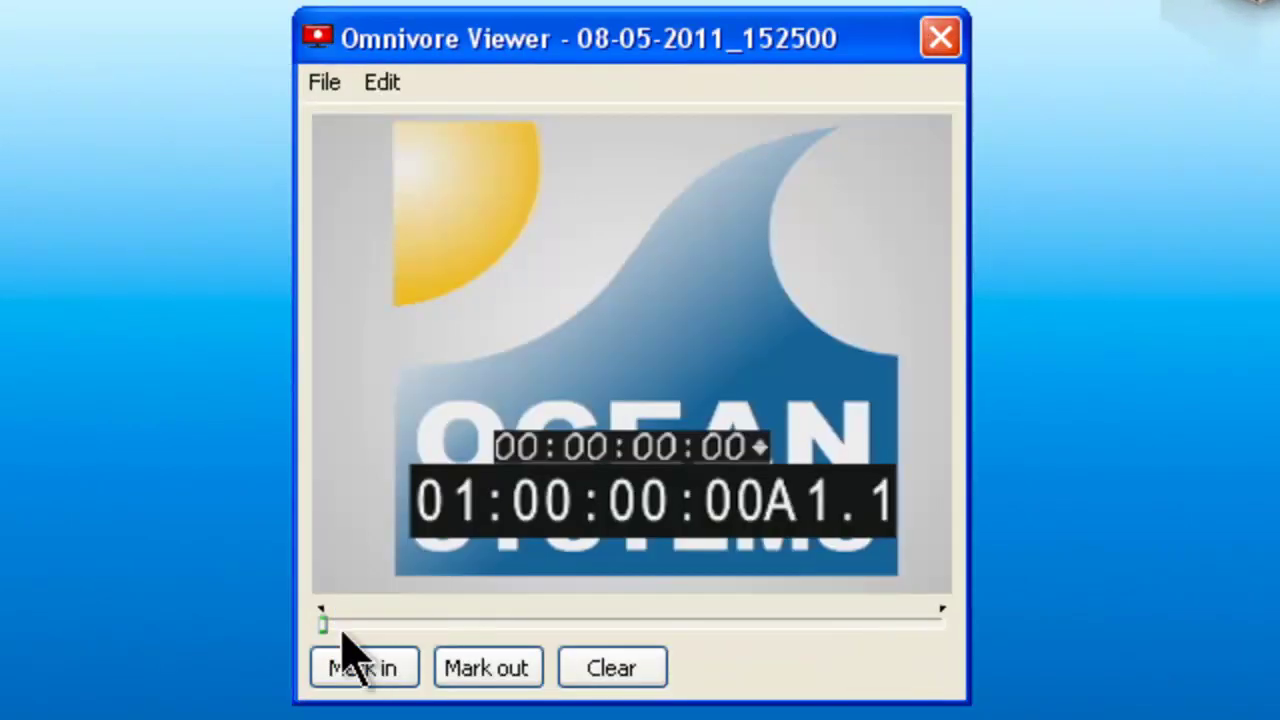
Review the loaded clip along its timeline and the viewer's save formats, and close the viewer
mouse_move(323, 623)
mouse_down()
mouse_move(923, 618)
mouse_move(346, 610)
mouse_move(322, 623)
mouse_up()
click(325, 86)
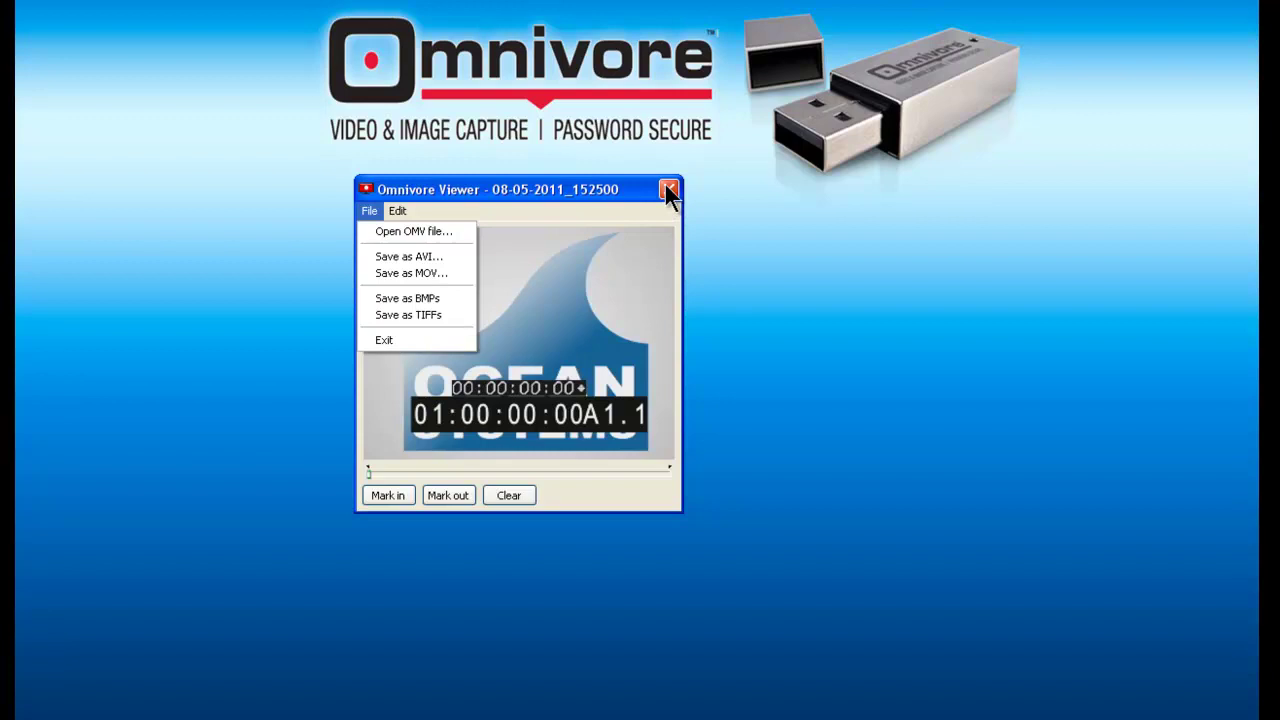
click(666, 187)
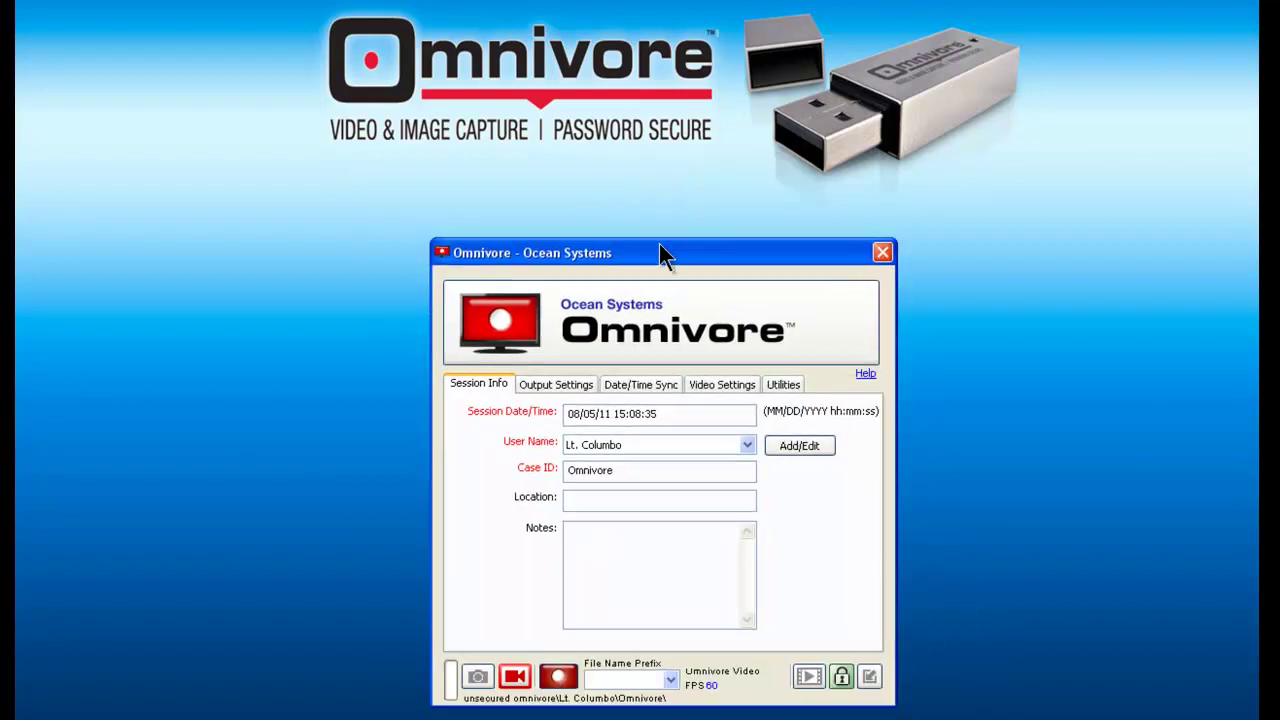